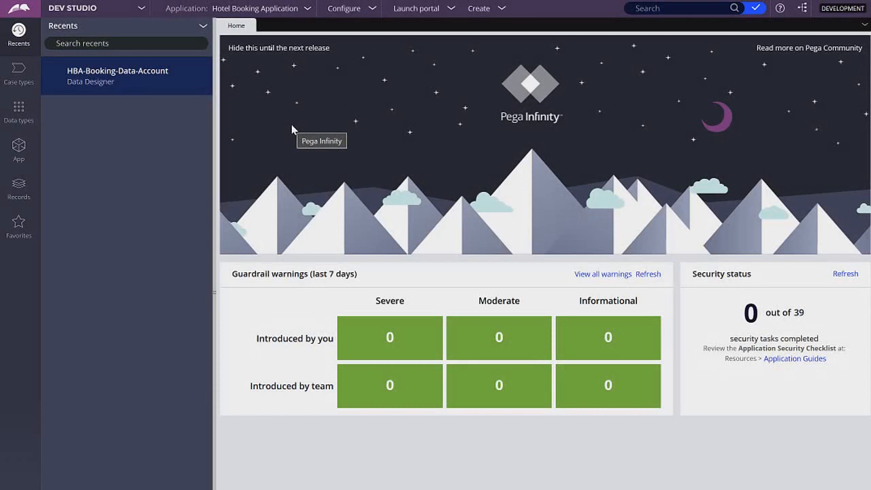
Step: Add a data page labelled Account Savable New to the Account data type and create it
click(19, 113)
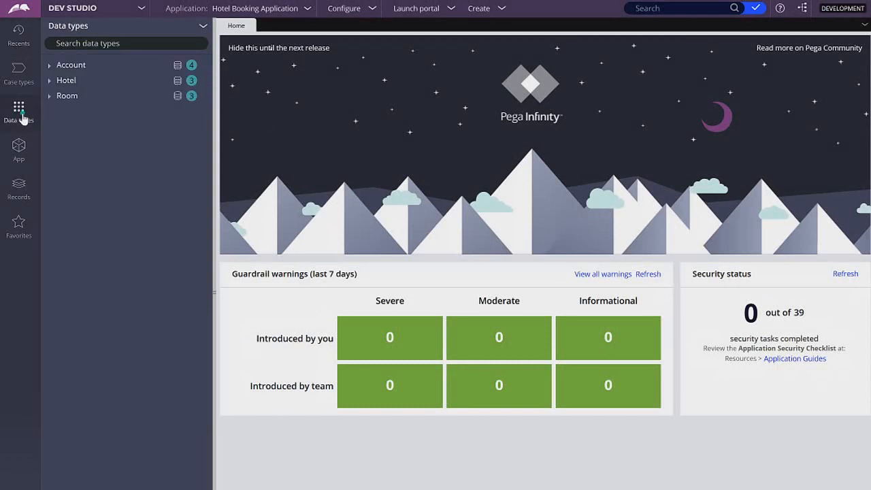
mouse_move(93, 68)
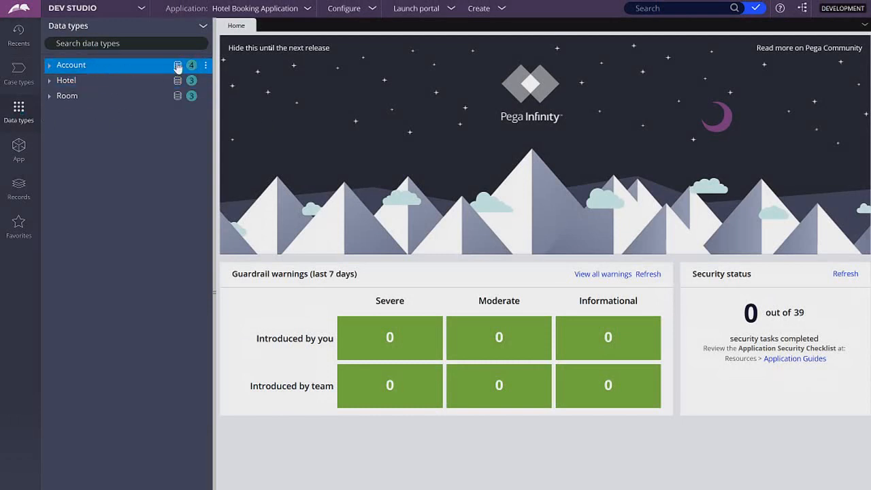
click(206, 66)
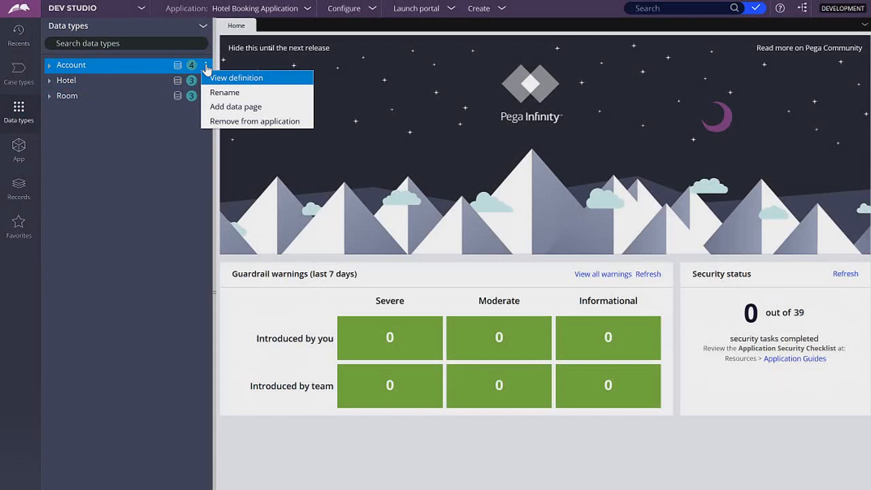
click(278, 107)
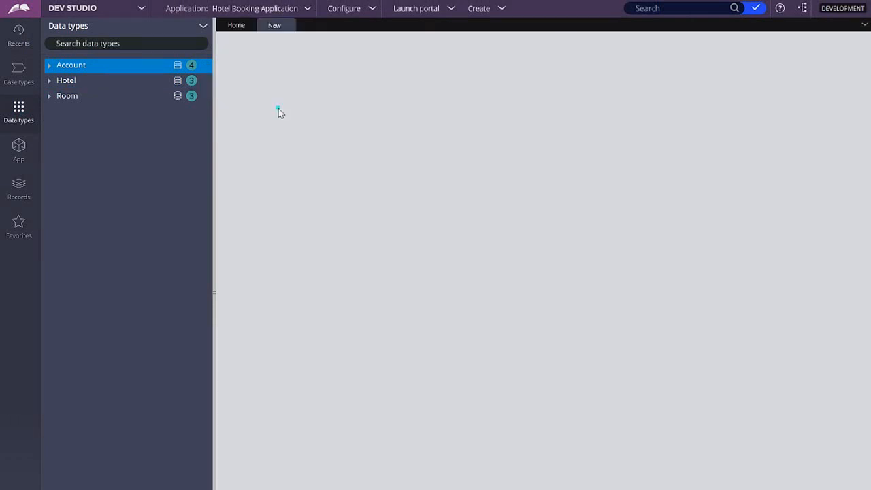
click(438, 123)
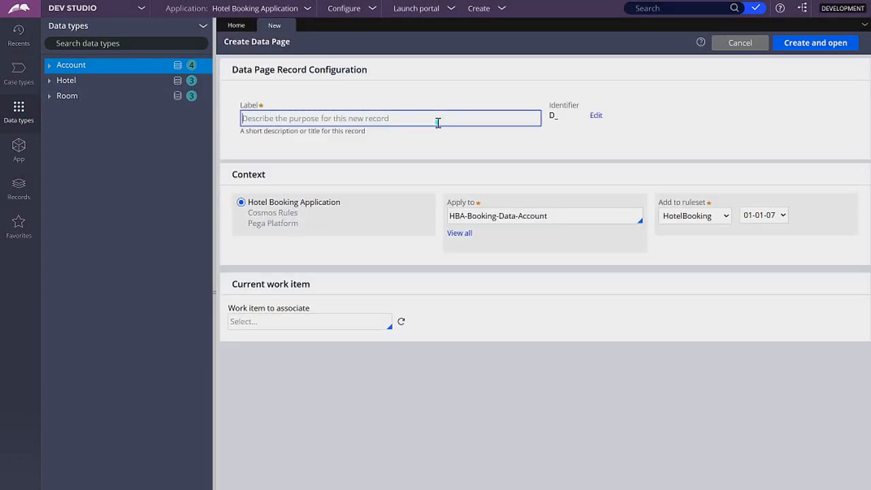
text(Account S)
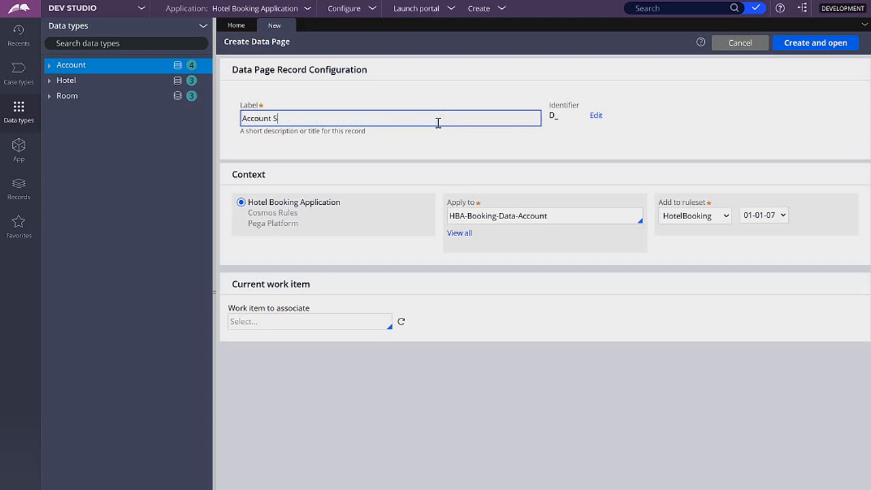
text(avable New)
click(486, 91)
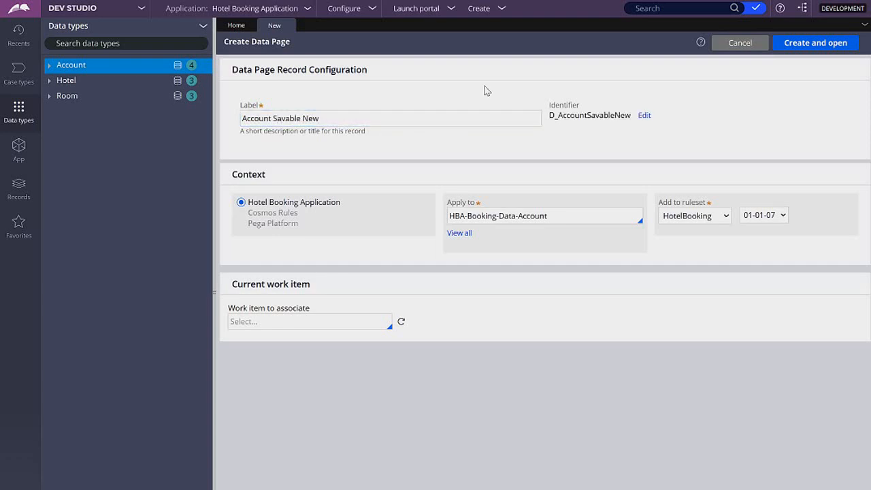
click(803, 46)
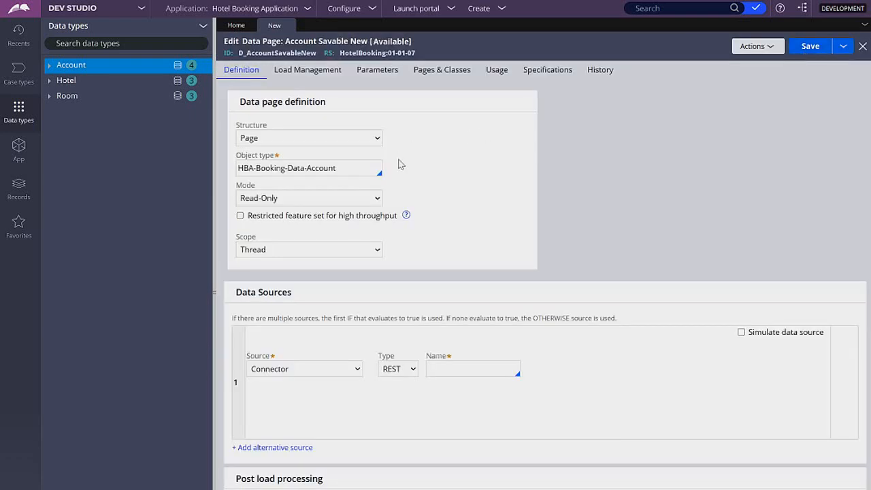
Step: Set the data page mode to Savable and its data source to Data Transform
click(367, 198)
click(255, 237)
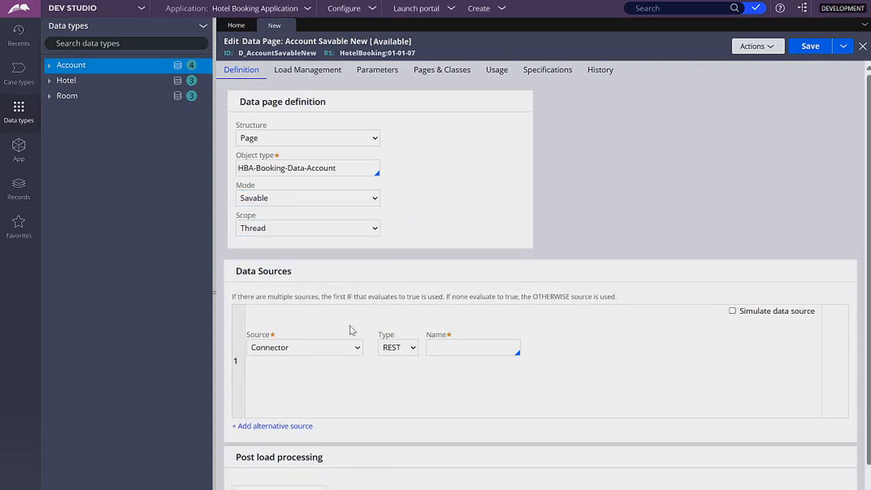
click(329, 352)
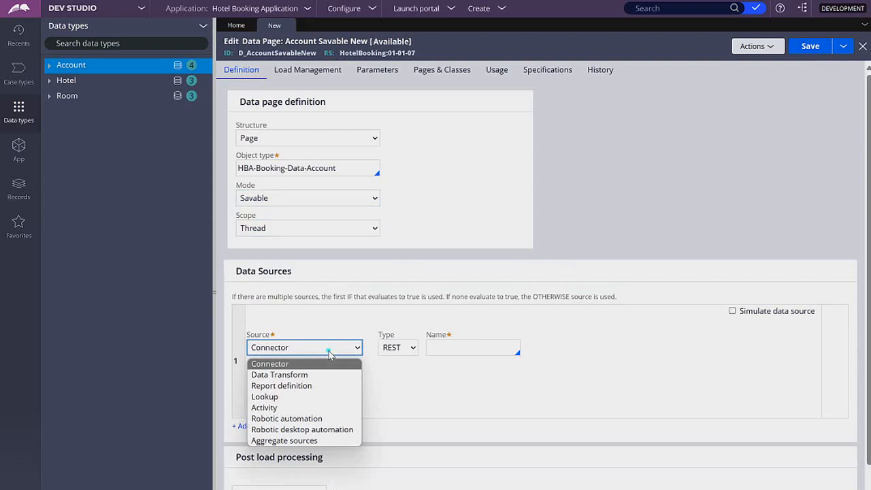
click(301, 377)
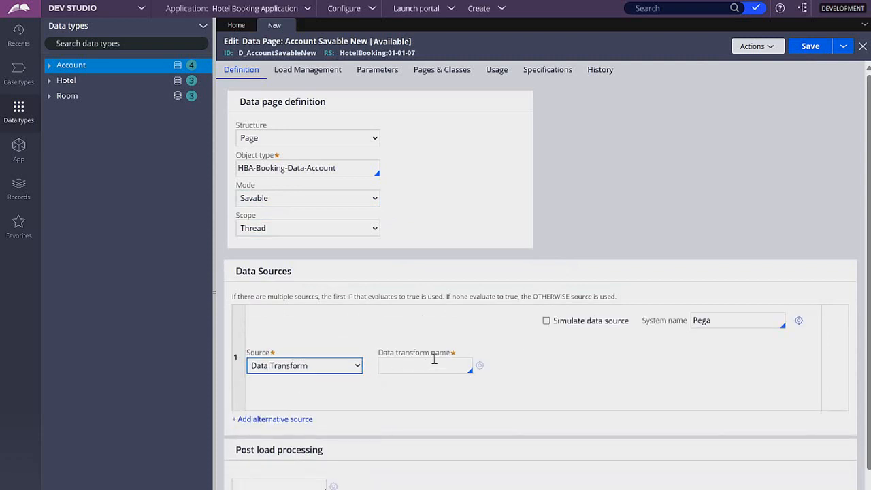
Step: Name the data transform Get Account Data and open it to create the rule
text(Get Account Data)
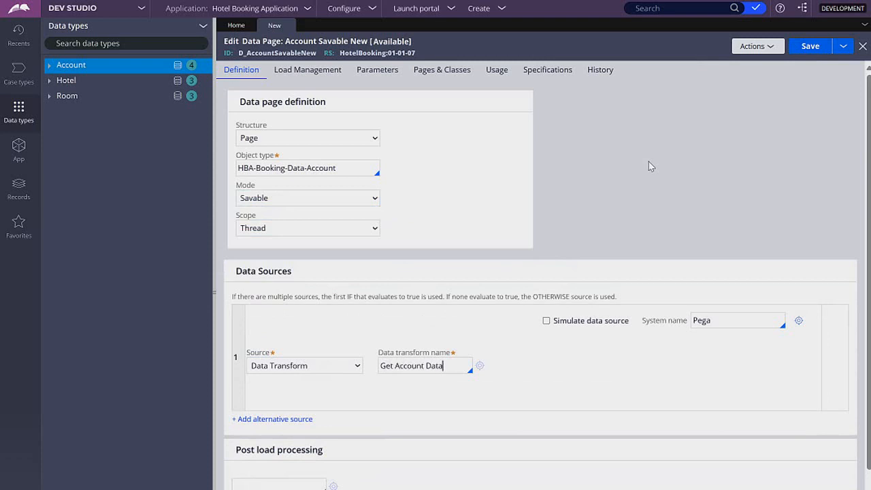
click(480, 365)
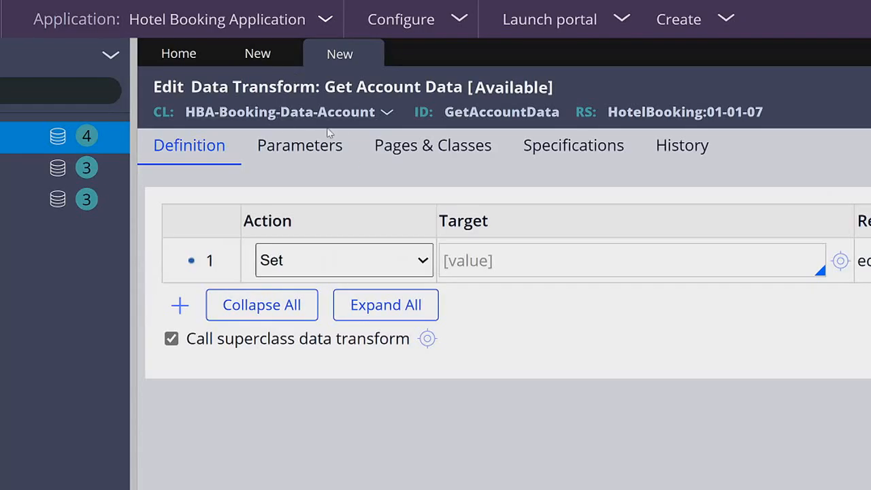
Step: Open the data transform's Pages & Classes settings
click(338, 135)
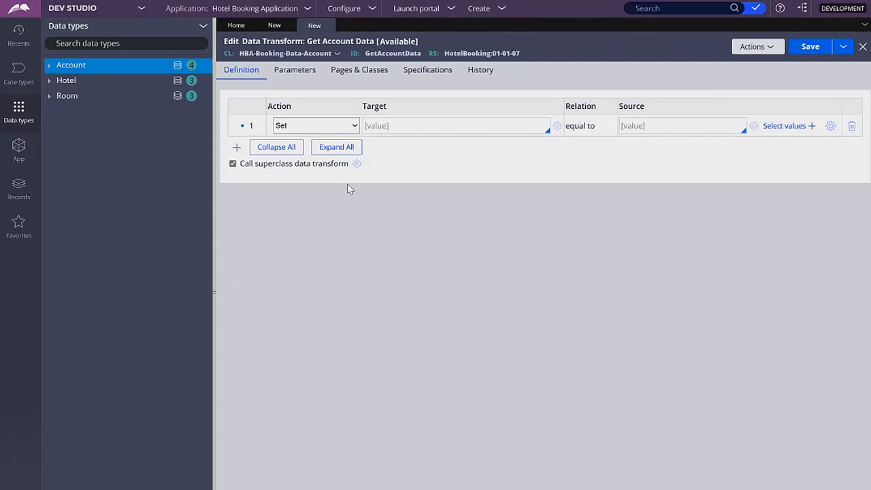
click(364, 80)
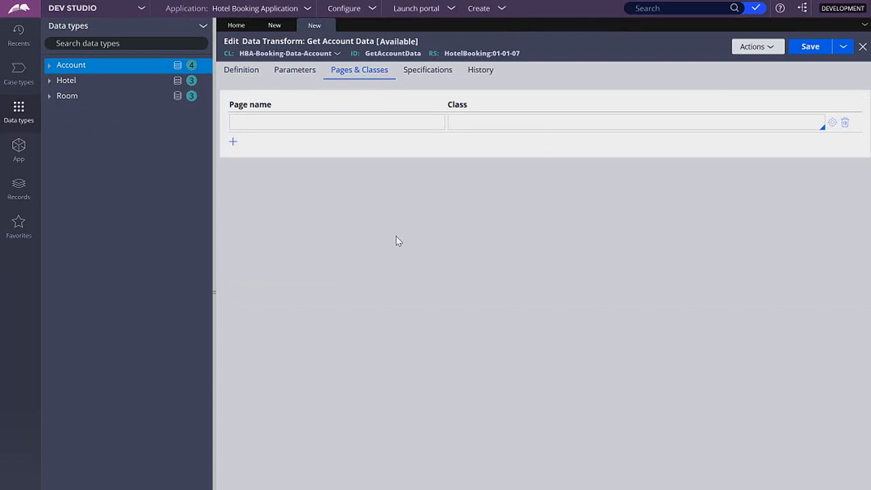
Step: Create a new Reservation case and advance past its initial reservation stage
click(500, 10)
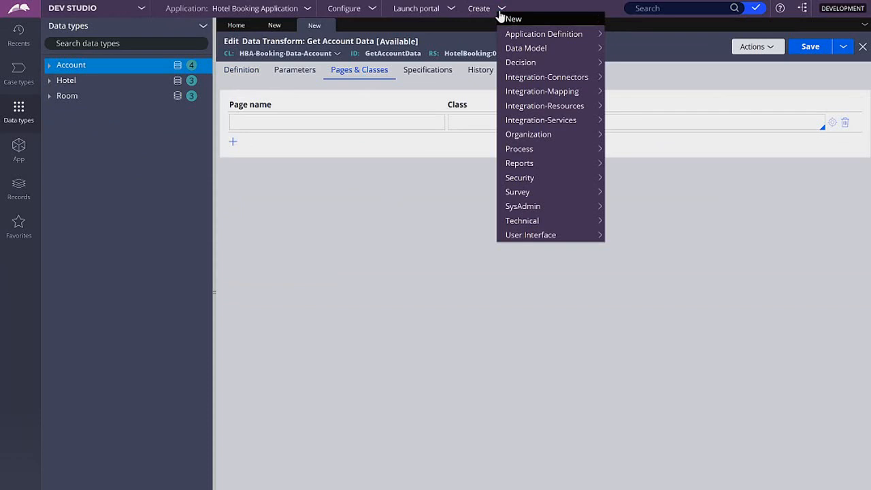
click(501, 17)
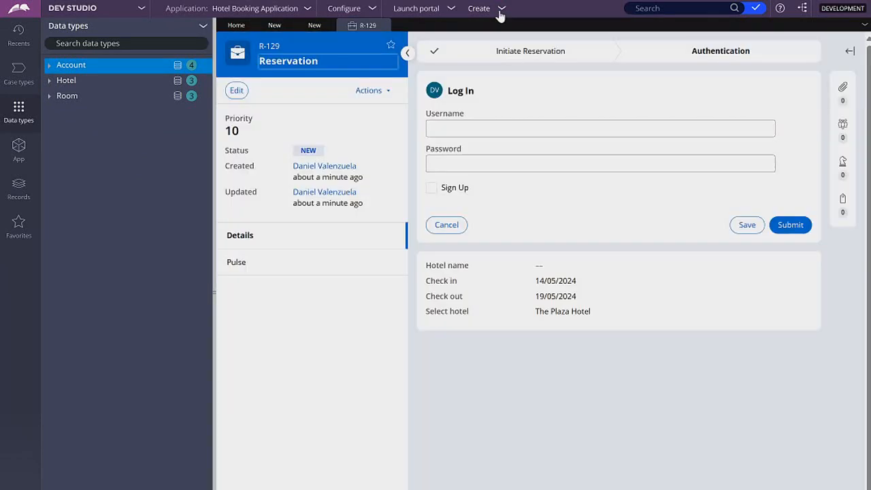
click(431, 187)
click(782, 225)
Step: Enter the guest's first and last name in the personal details and continue
click(726, 184)
text(Jim)
key(Tab)
text(Halpert)
click(782, 256)
Step: Enter a username, the account password and its confirmation in the credentials and submit
click(709, 174)
text(JHalpert)
key(Tab)
text(TunaFish123#)
key(ctrl+a)
key(ctrl+c)
key(Tab)
key(ctrl+v)
click(786, 282)
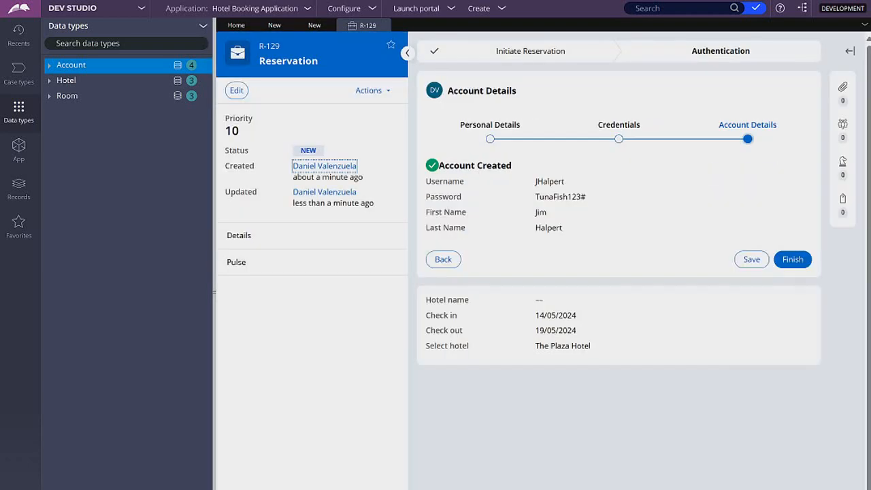
Step: Open the Clipboard viewer and inspect the AccountPage under pyWorkPage
click(618, 486)
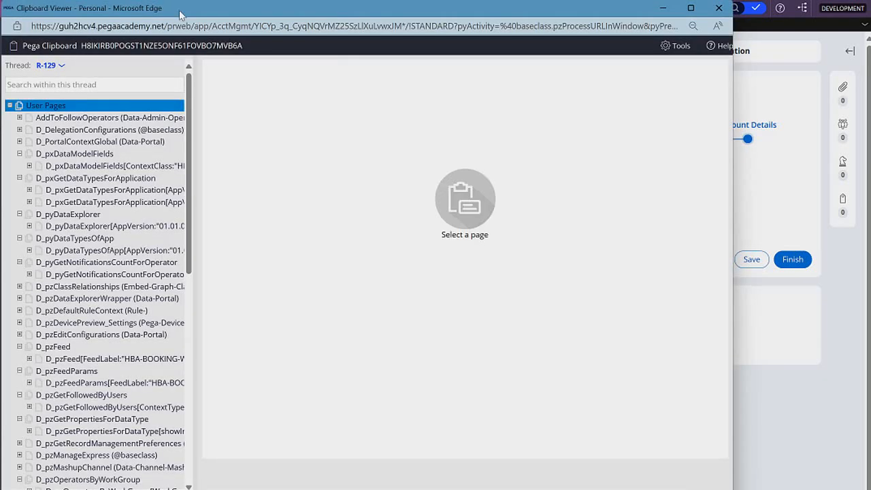
drag(180, 13, 386, 89)
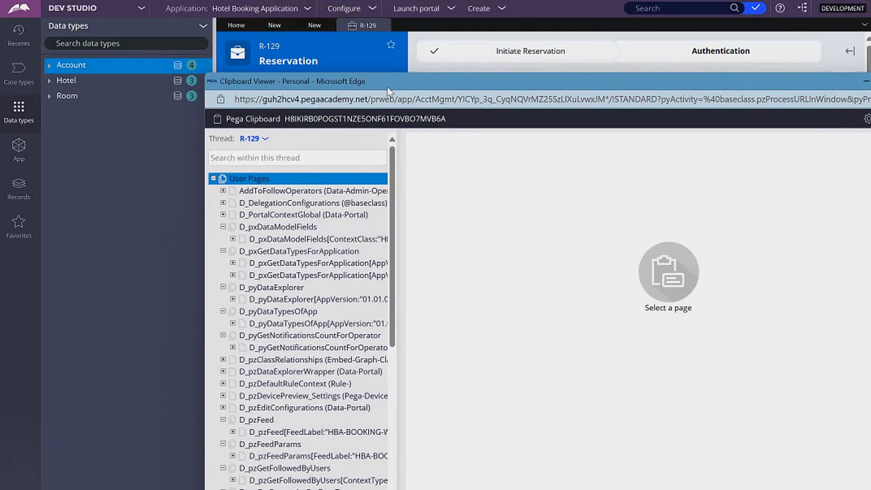
drag(329, 86, 213, 39)
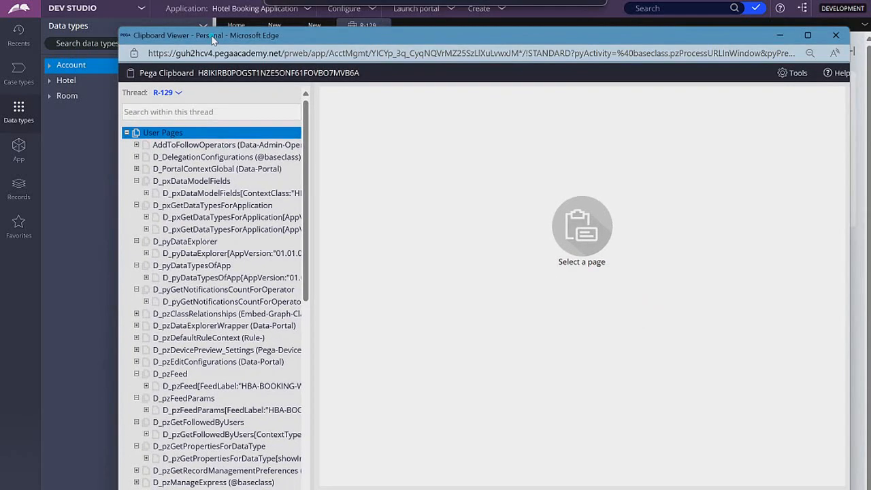
scroll(225, 264, down, 6)
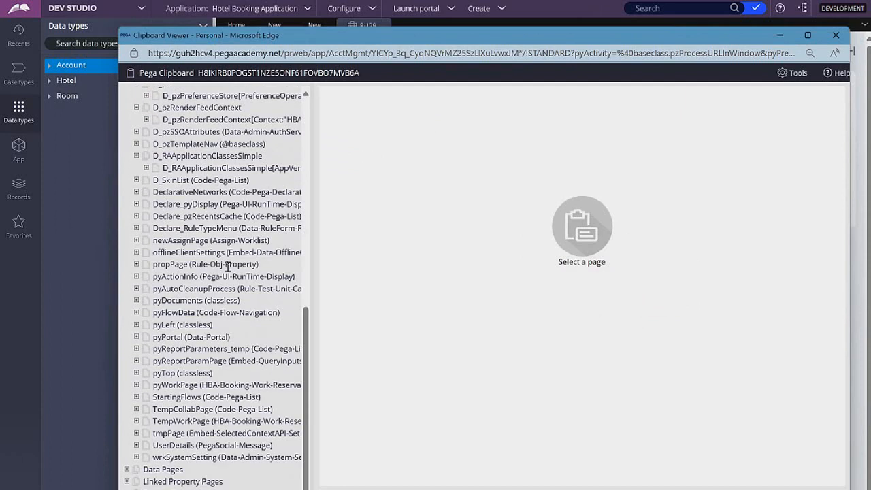
click(137, 385)
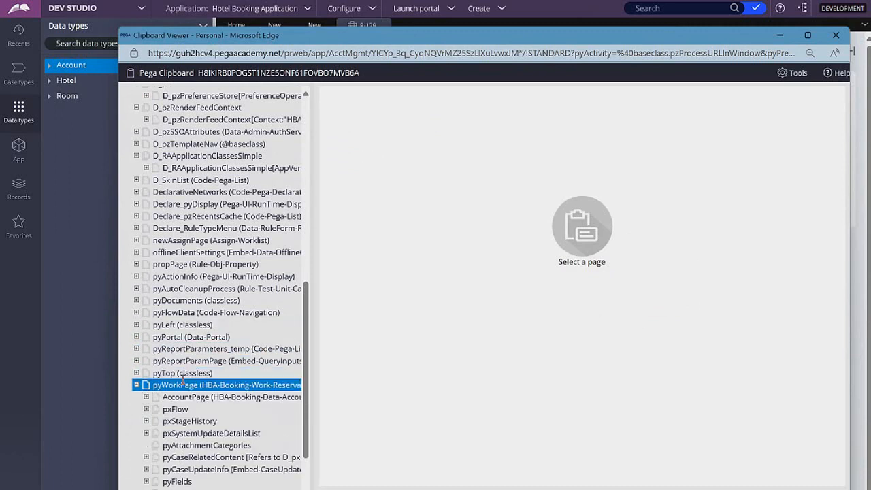
click(224, 401)
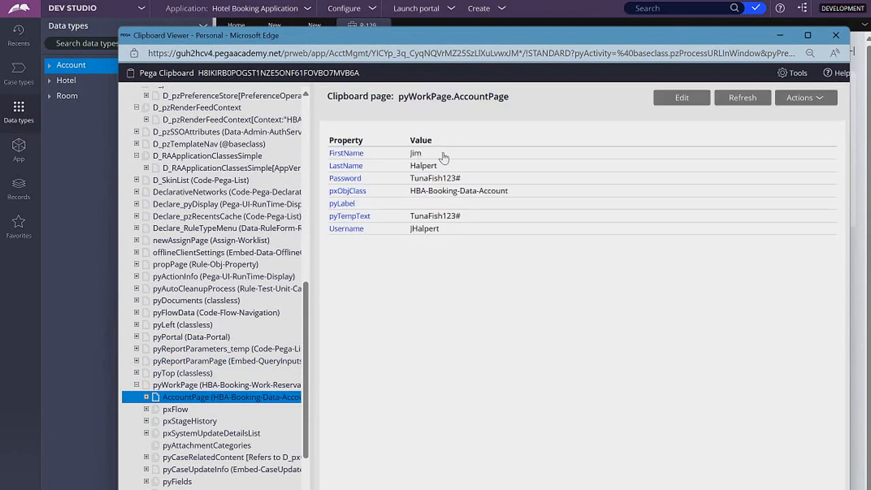
Step: Examine the pyWorkPage entry and its class in the Clipboard tree
drag(449, 43, 394, 272)
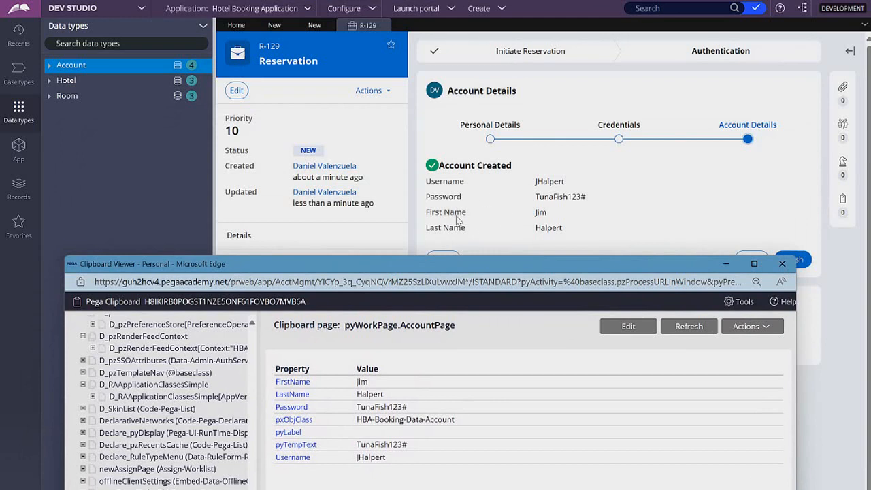
drag(355, 263, 405, 84)
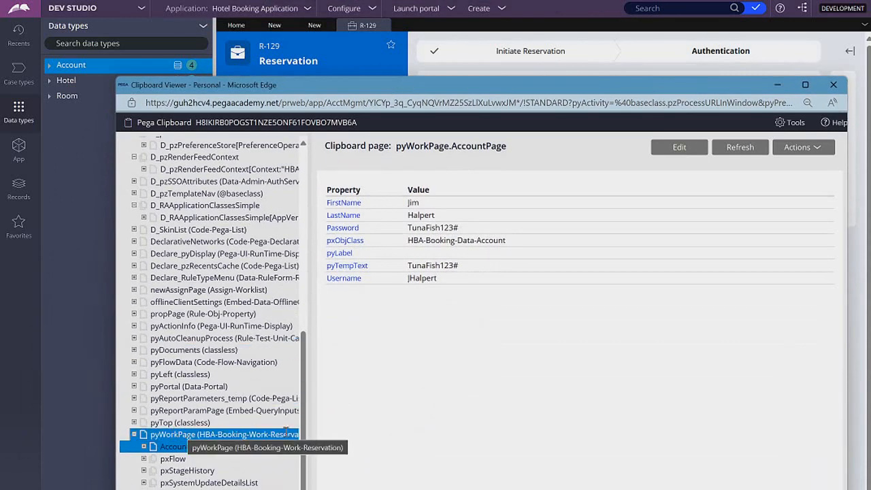
drag(311, 438, 347, 438)
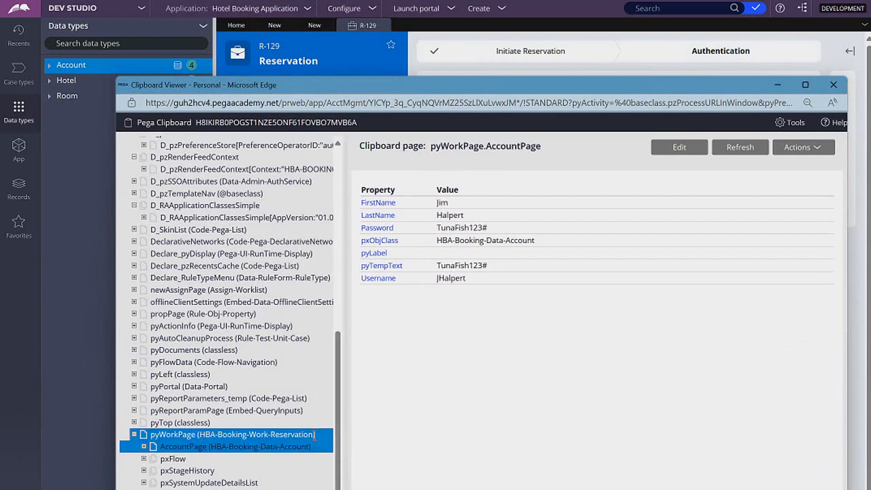
click(309, 434)
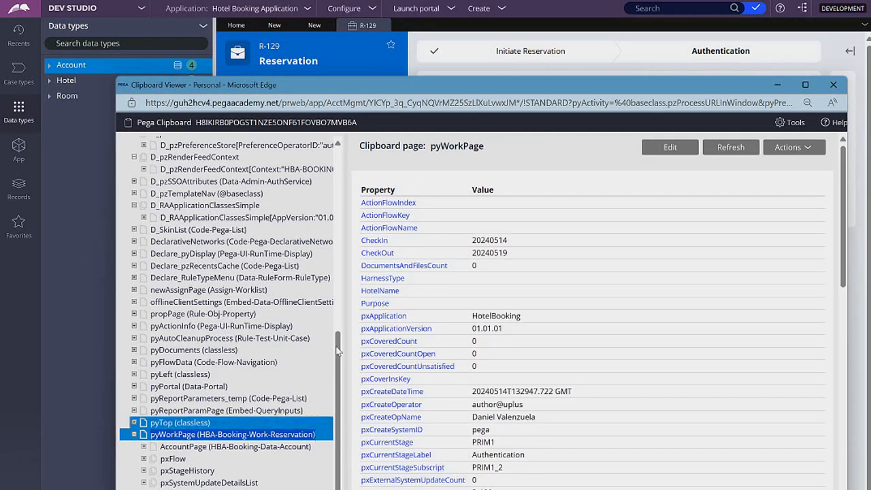
Step: Add page pyWorkPage with class HBA-Booking-Work-Reservation to the data transform's Pages & Classes
click(314, 25)
click(322, 122)
key(ctrl+v)
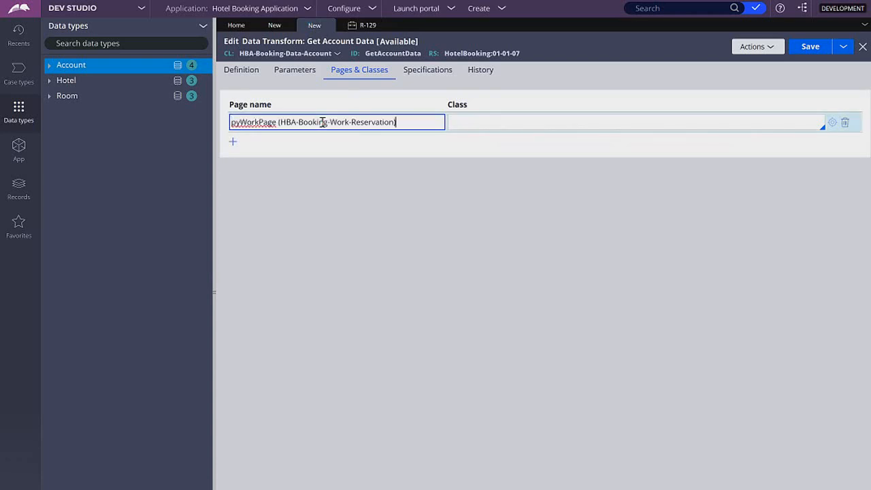
drag(278, 122, 444, 121)
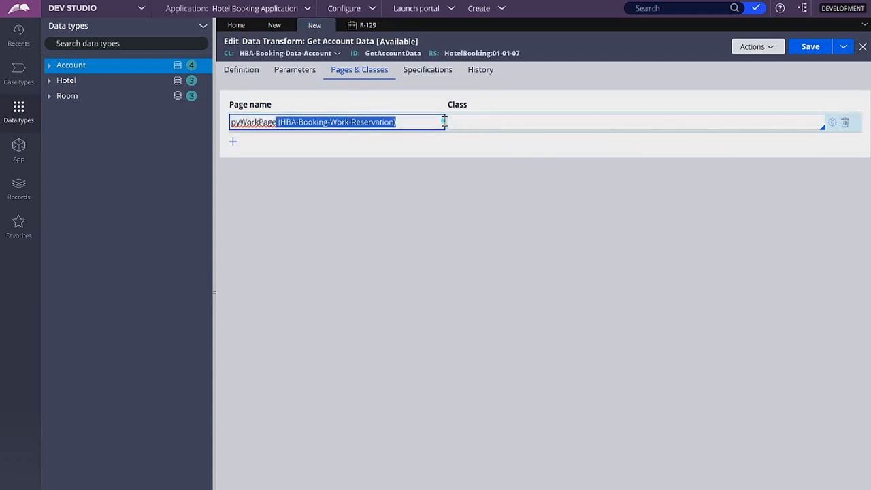
key(ctrl+x)
click(489, 121)
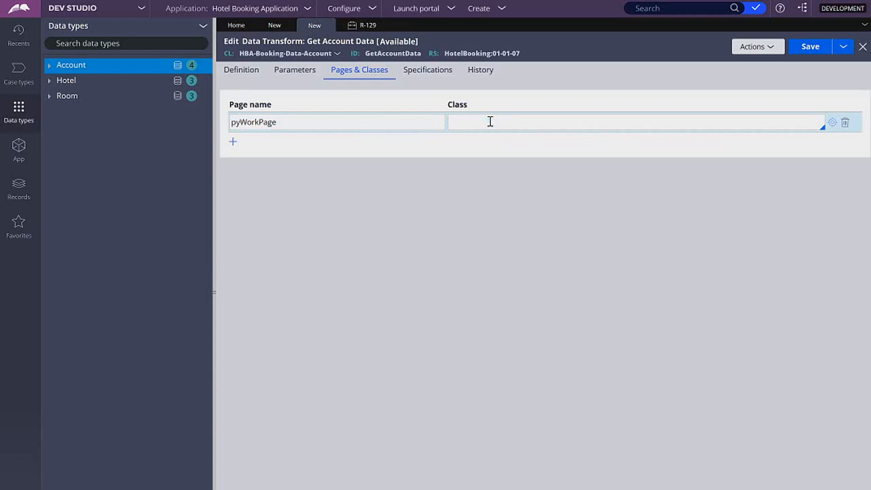
key(ctrl+v)
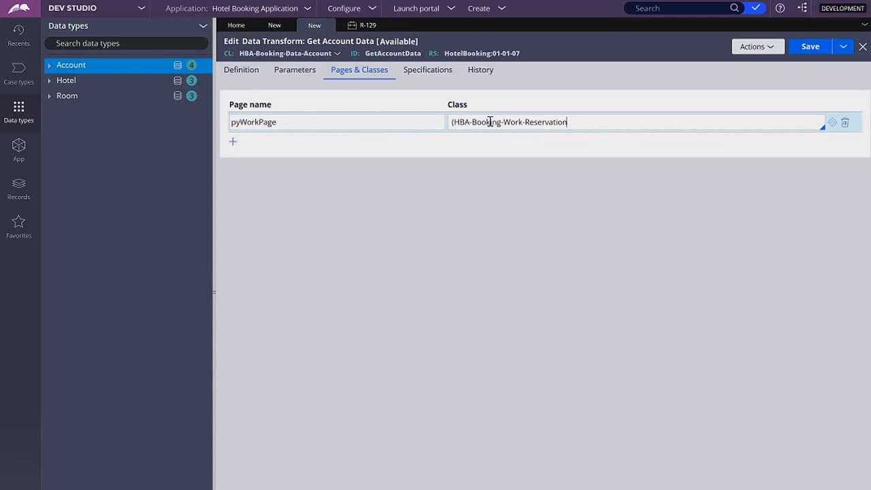
key(Delete)
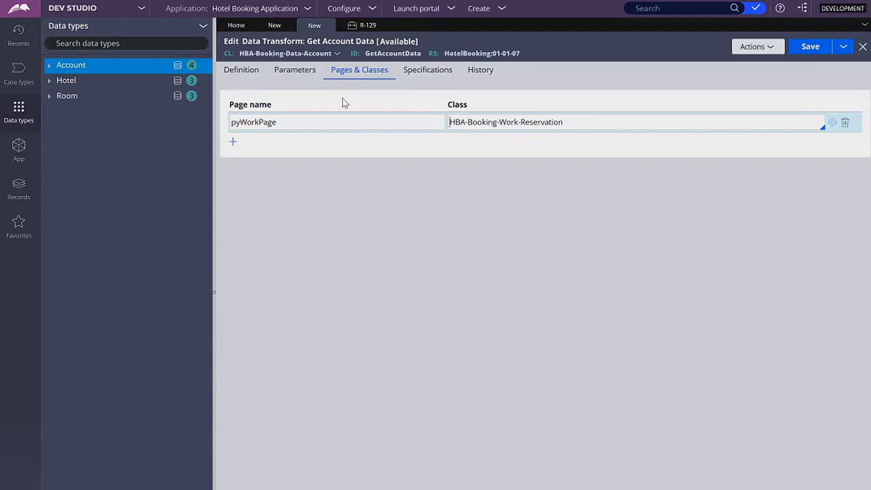
Step: Try to set the first row's target to a pyWorkPage property such as AccountPage
click(242, 70)
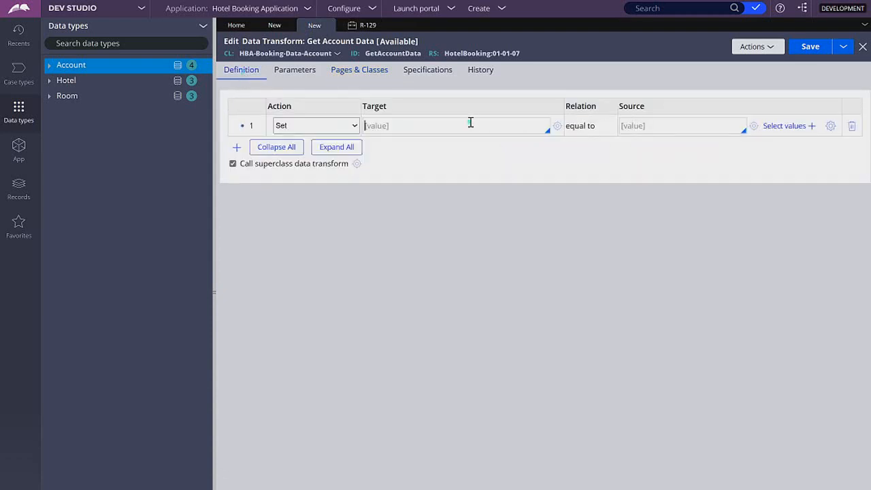
click(544, 130)
key(Down)
key(Down)
key(Return)
key(Down)
key(Down)
key(Down)
key(Down)
key(Down)
key(Down)
key(Down)
key(Down)
key(Up)
key(Up)
key(Up)
key(Up)
key(Up)
key(Up)
key(Up)
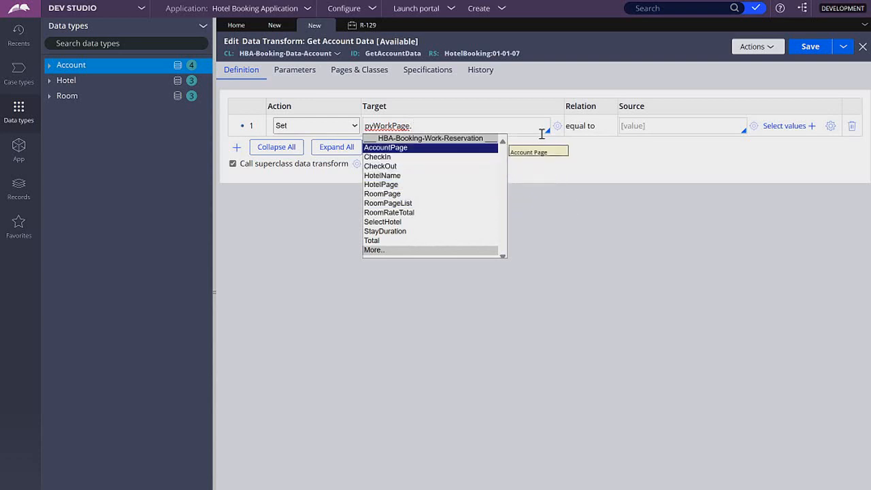
key(Escape)
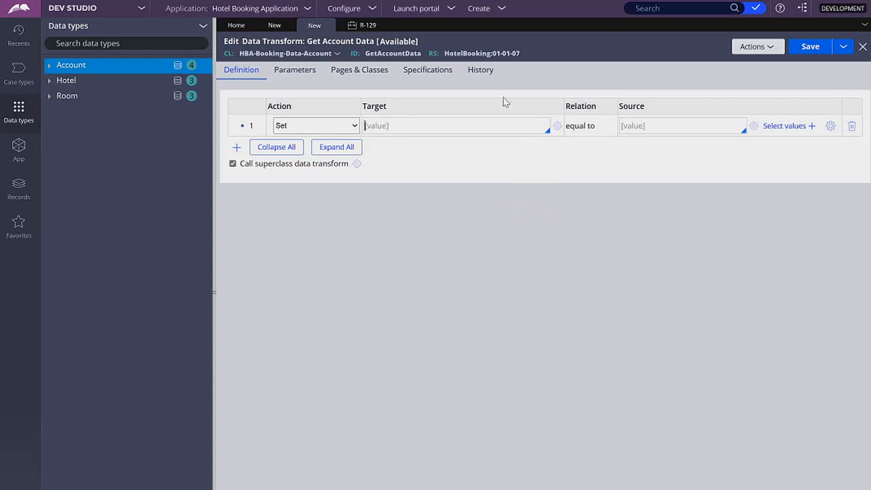
Step: Enter Primary as the first row's target in the Get Account Data data transform
click(275, 25)
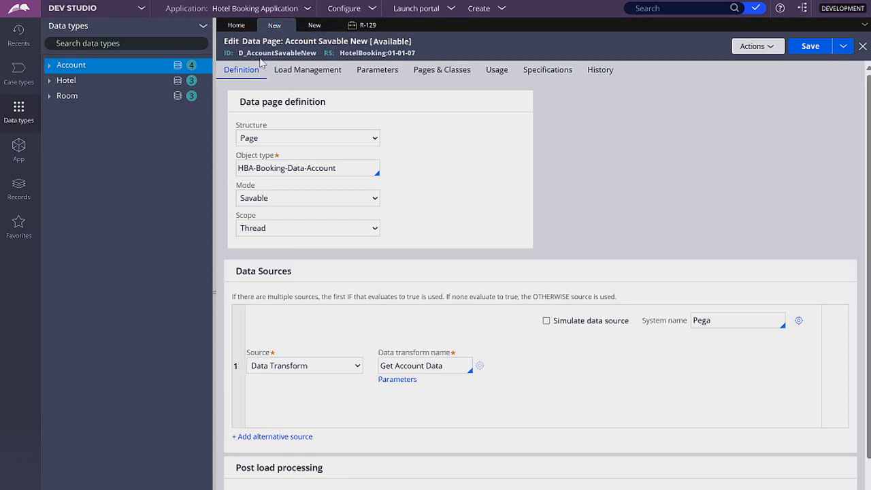
click(313, 25)
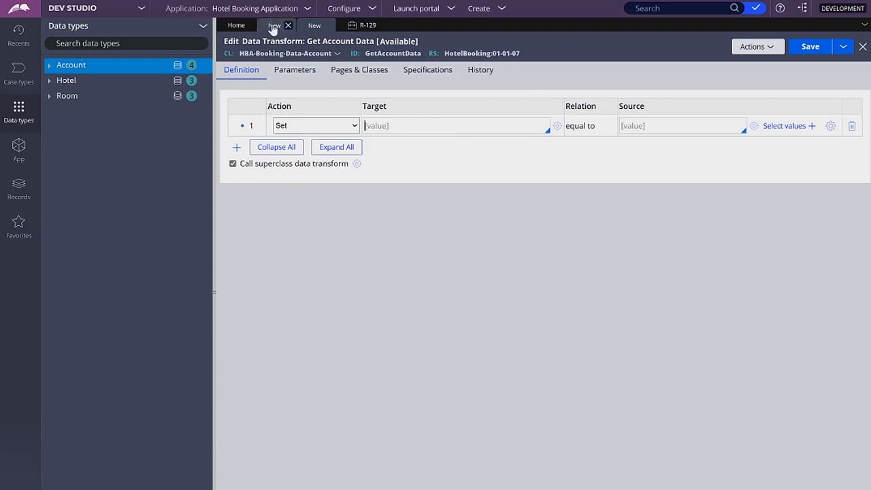
click(275, 25)
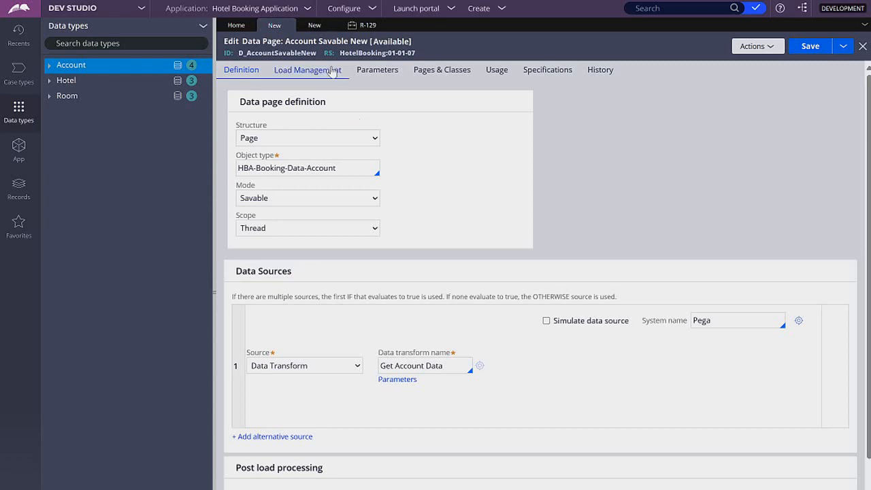
click(316, 24)
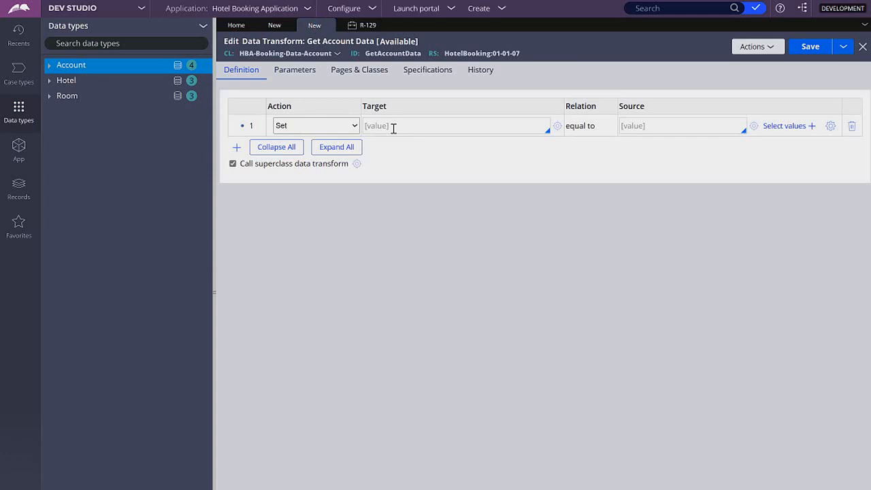
text(Primary)
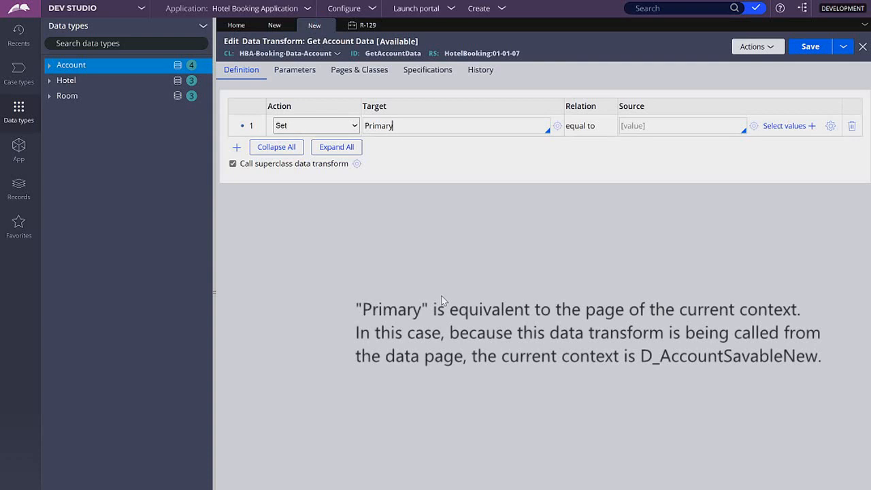
text(.)
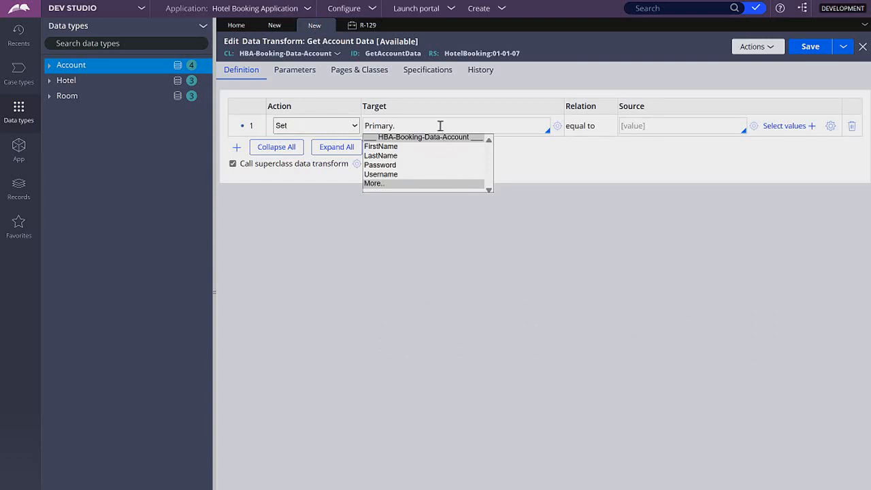
key(BackSpace)
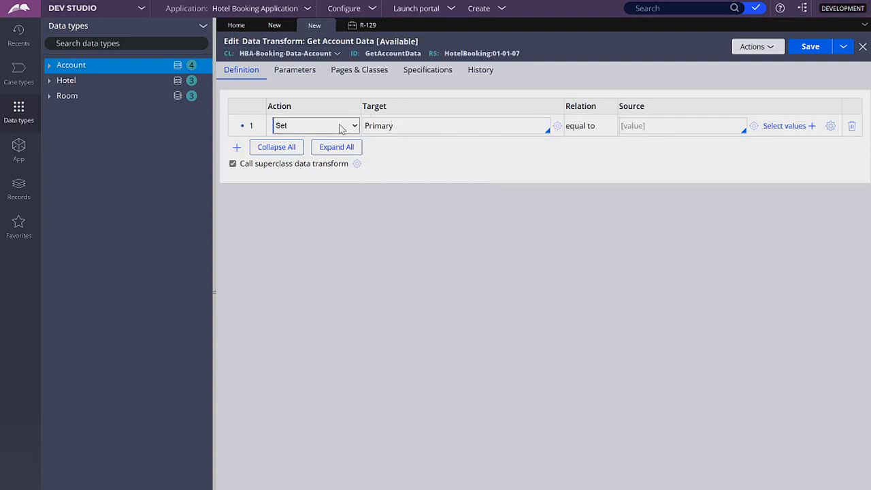
Step: Add page D_AccountSavableNew with class HBA-Booking-Data-Account to the data transform's Pages & Classes
click(274, 25)
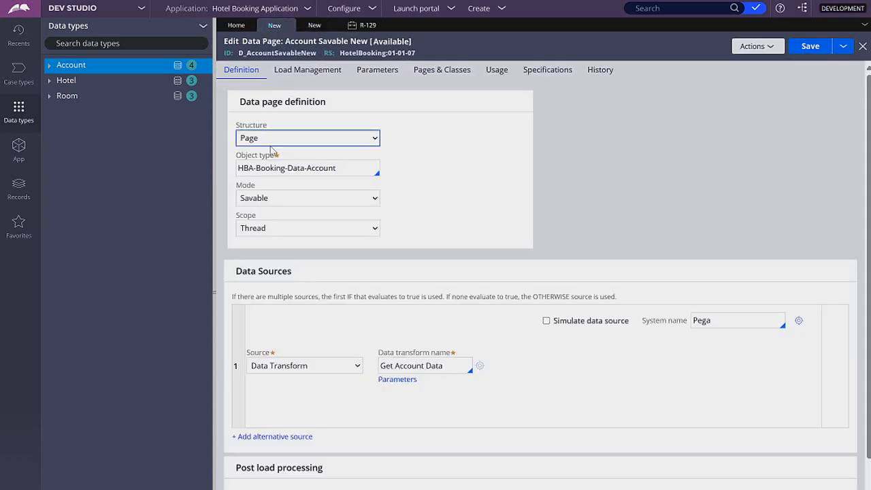
double_click(254, 52)
key(ctrl+c)
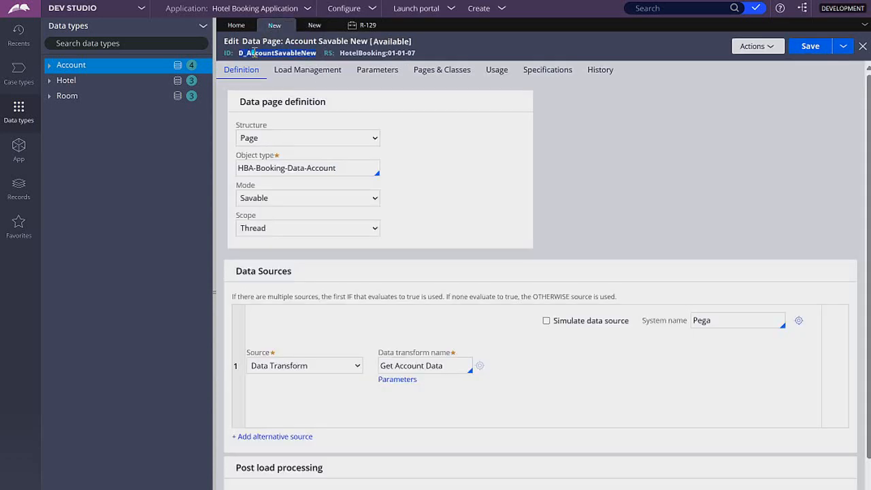
click(314, 25)
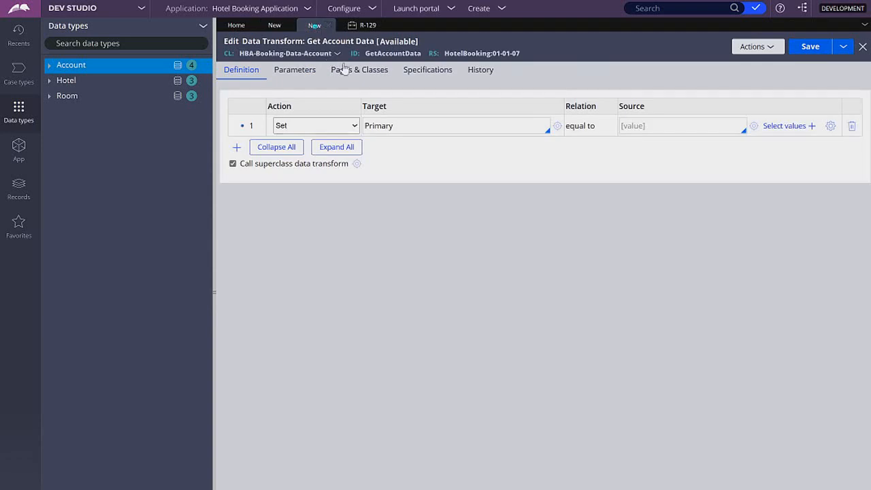
click(351, 71)
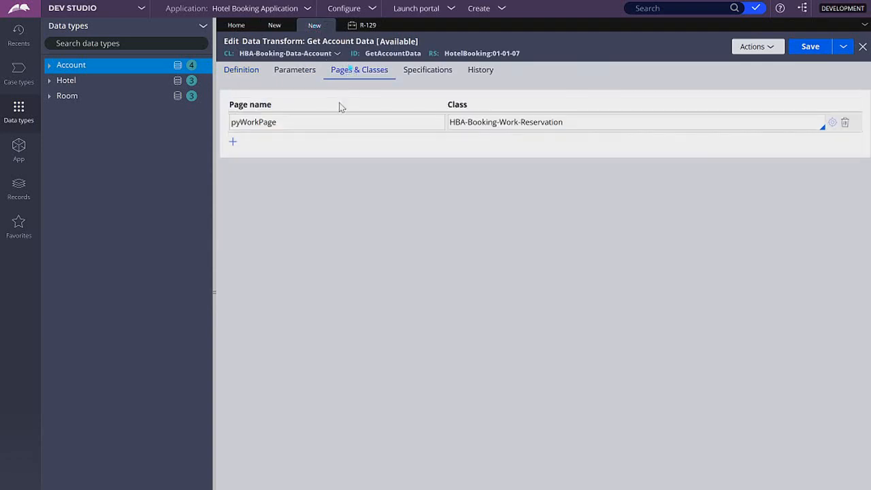
click(233, 141)
key(ctrl+v)
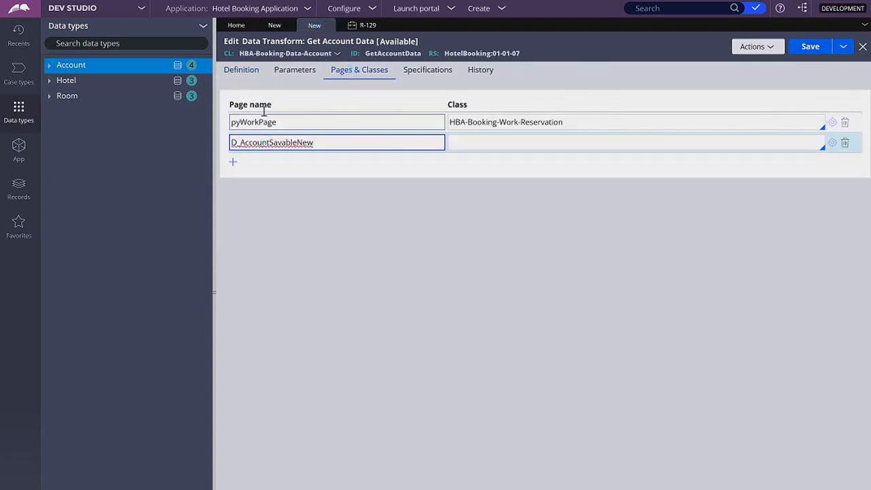
click(275, 26)
triple_click(277, 166)
key(ctrl+c)
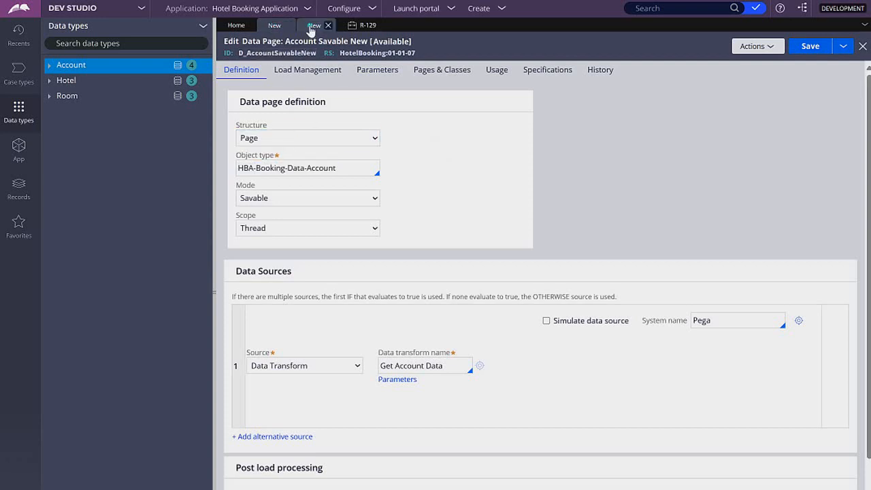
click(313, 25)
click(462, 139)
key(ctrl+v)
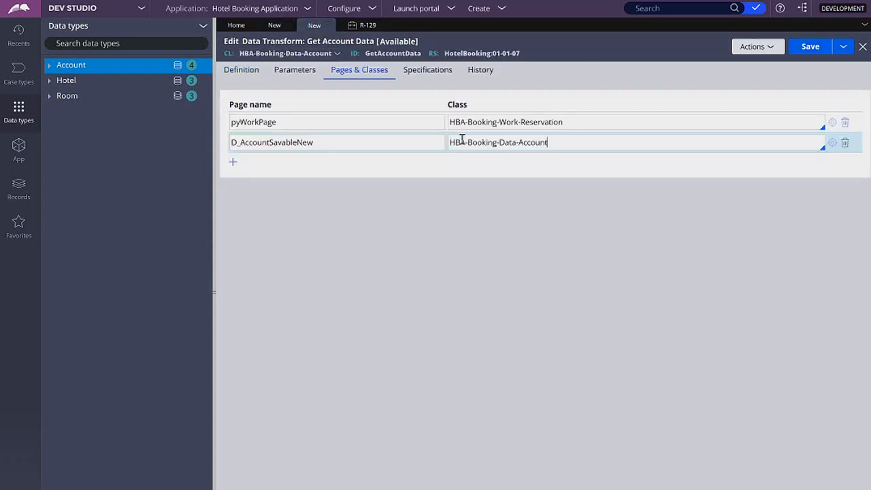
Step: Set the first row's target to D_AccountSavableNew.FirstName and its source to pyWorkPage.AccountPage.FirstName
click(238, 72)
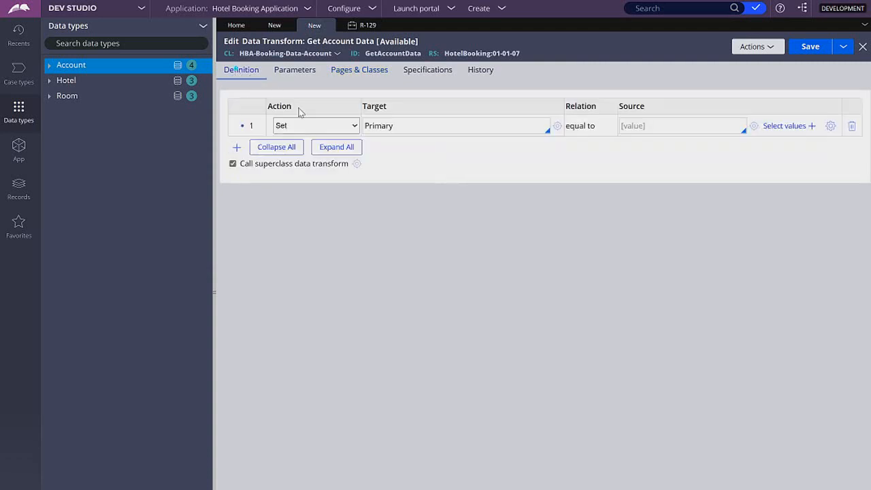
double_click(404, 125)
key(BackSpace)
key(Down)
key(Down)
key(Down)
key(Down)
key(Return)
key(Down)
key(Down)
key(Up)
key(Return)
click(655, 120)
key(Down)
key(Down)
key(Down)
key(Return)
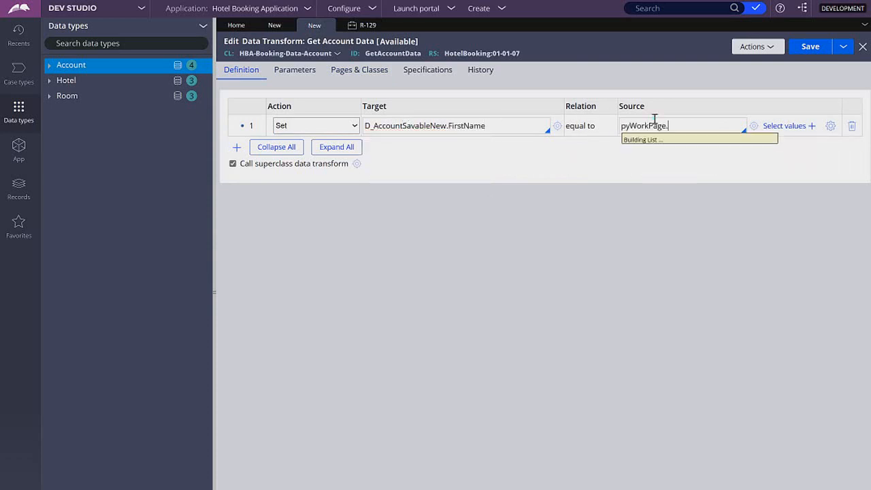
key(Down)
key(Return)
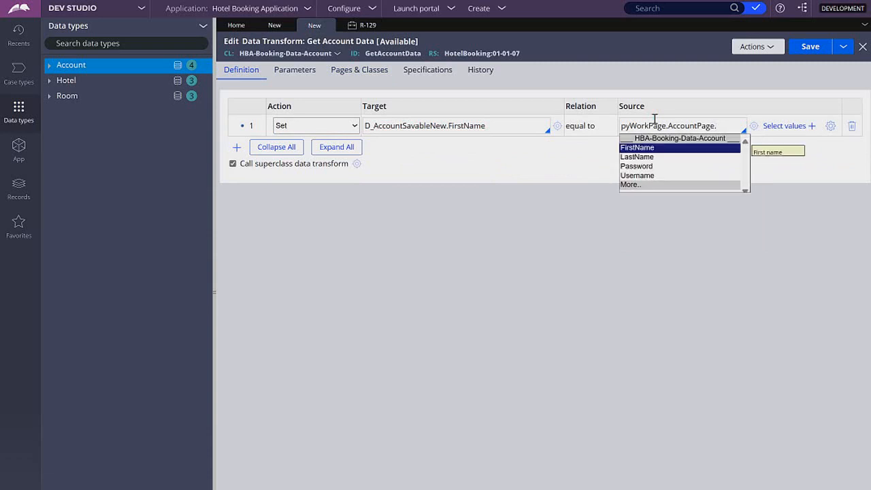
key(Return)
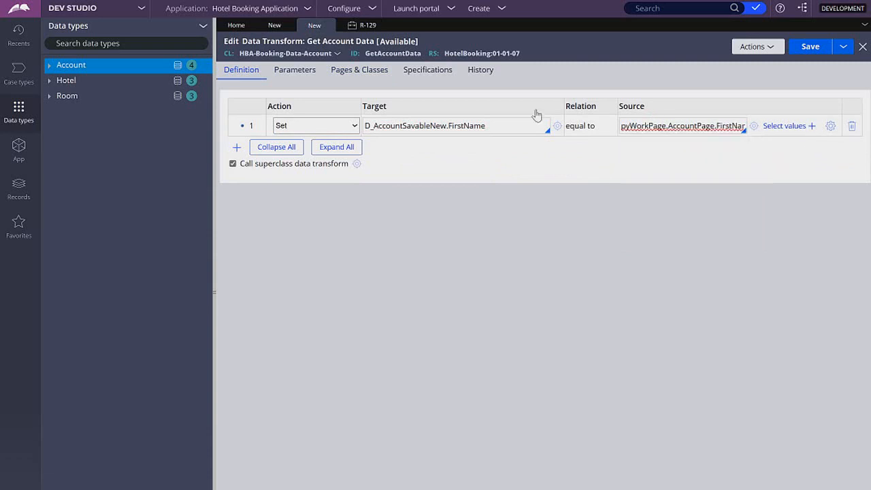
Step: Delete the D_AccountSavableNew page entry and change the first row's target to Primary.FirstName
click(358, 71)
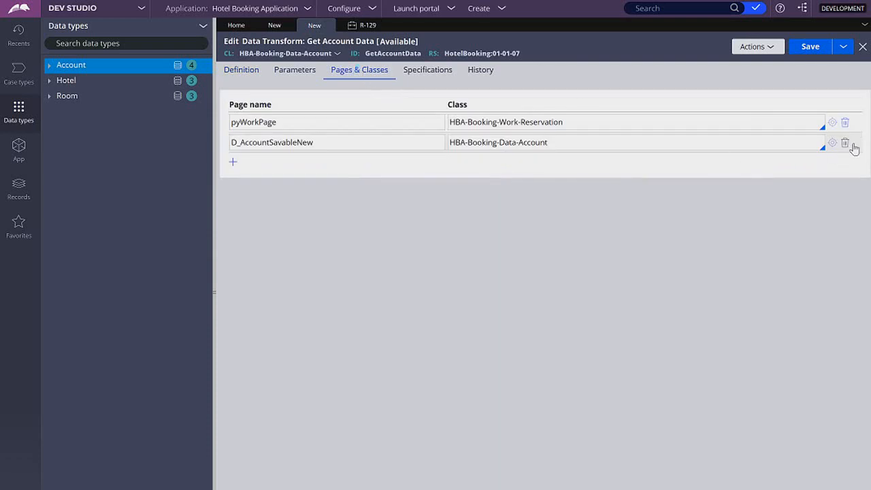
click(845, 143)
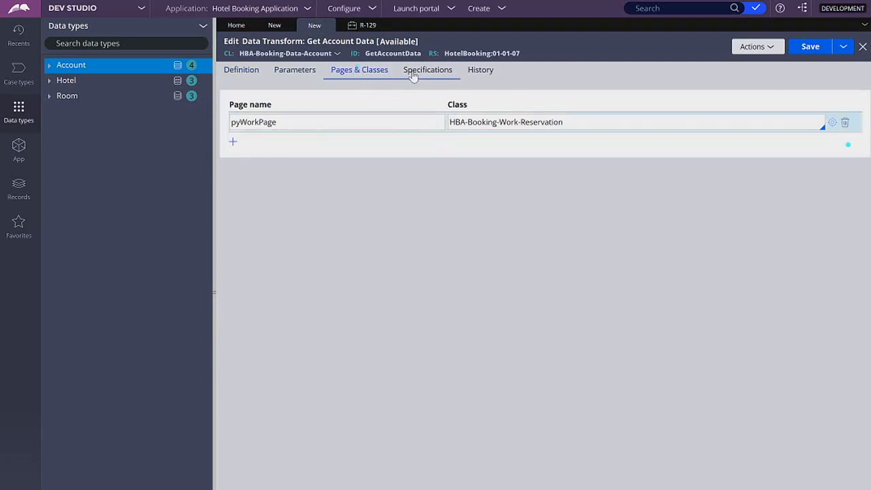
click(229, 70)
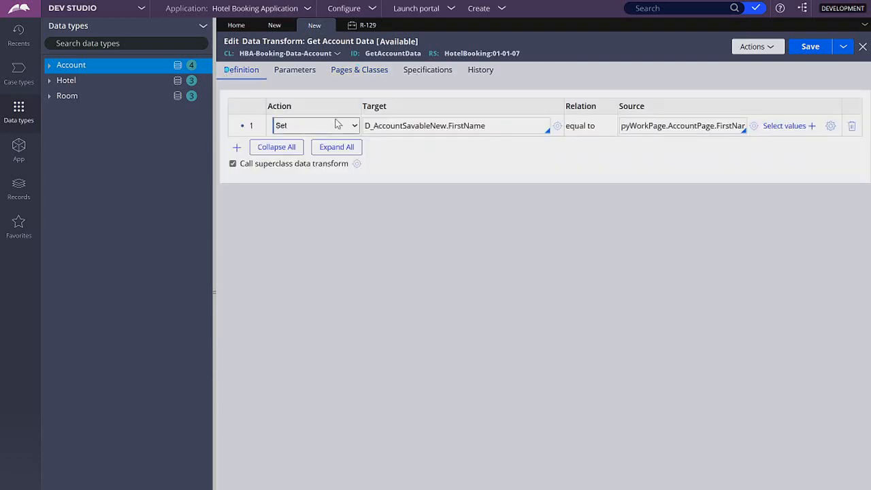
double_click(423, 130)
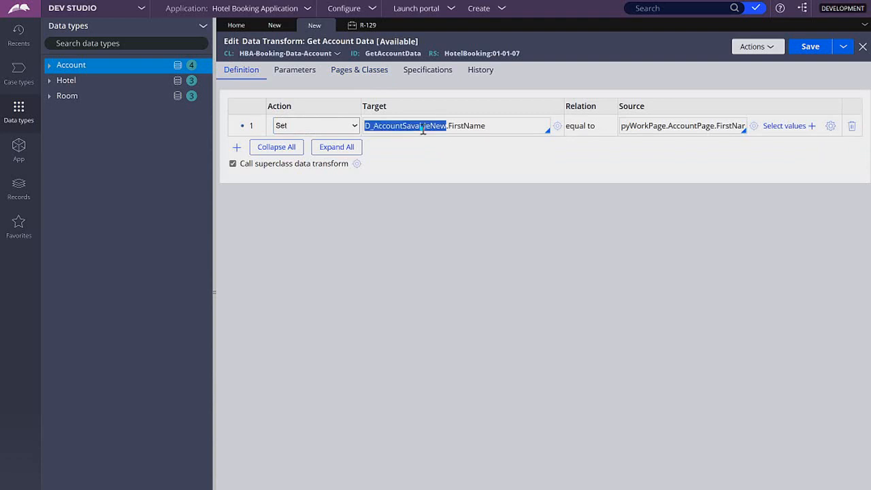
text(Primary)
click(357, 129)
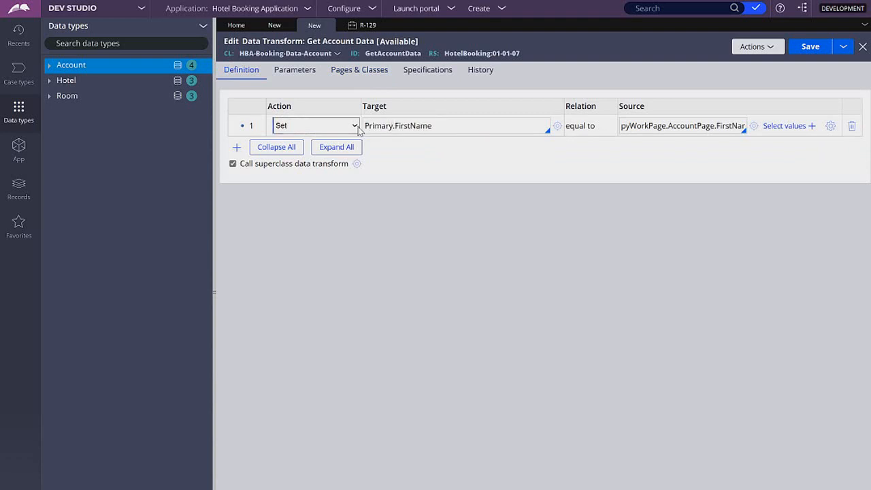
Step: Change the first row to Update Page on Primary with values from pyWorkPage.AccountPage
click(349, 130)
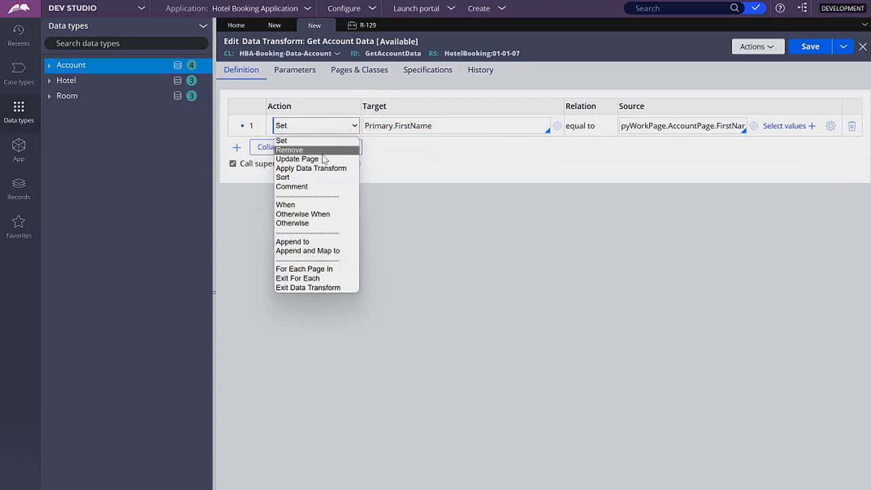
click(299, 159)
triple_click(410, 127)
key(BackSpace)
key(Down)
key(Return)
key(BackSpace)
click(577, 126)
click(595, 150)
click(644, 127)
key(Down)
key(Down)
key(Down)
key(Return)
key(Down)
key(Return)
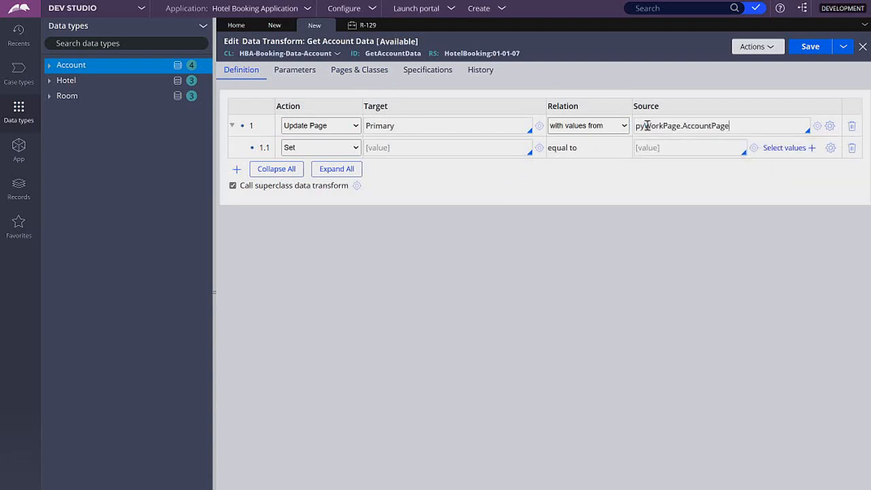
Step: Add Set rows mapping .FirstName, .LastName, .Password and .Username to themselves, then save the data transform
click(470, 144)
text(.FirstName)
click(641, 147)
text(.FirstName)
key(Return)
click(511, 170)
text(.LastName)
click(675, 169)
text(.LastName)
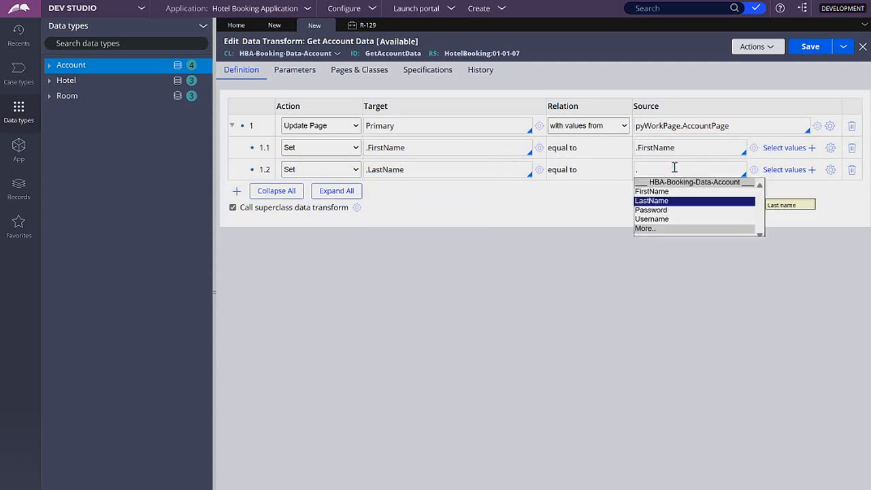
key(Return)
click(505, 190)
text(.Password)
click(641, 191)
text(.Password)
key(Return)
click(520, 212)
text(.Username)
click(676, 213)
text(.Username)
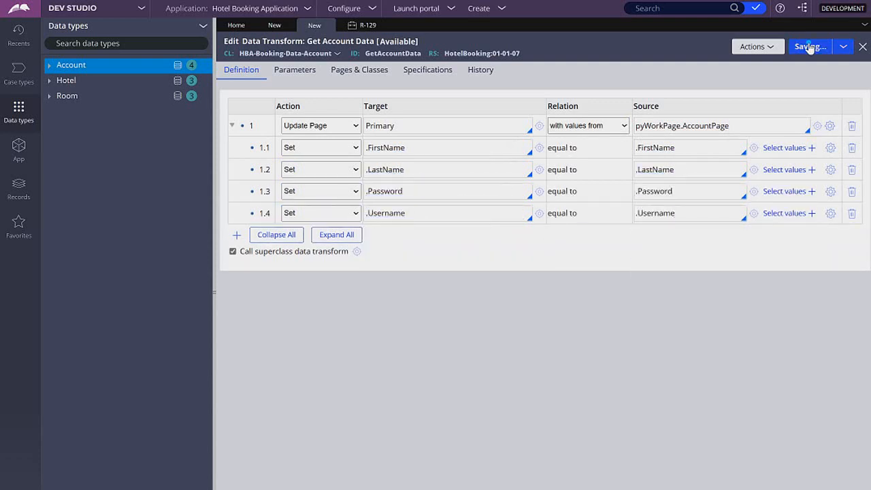
click(809, 46)
Step: Reselect GetAccountData as the data page's data transform source and save the data page
click(274, 25)
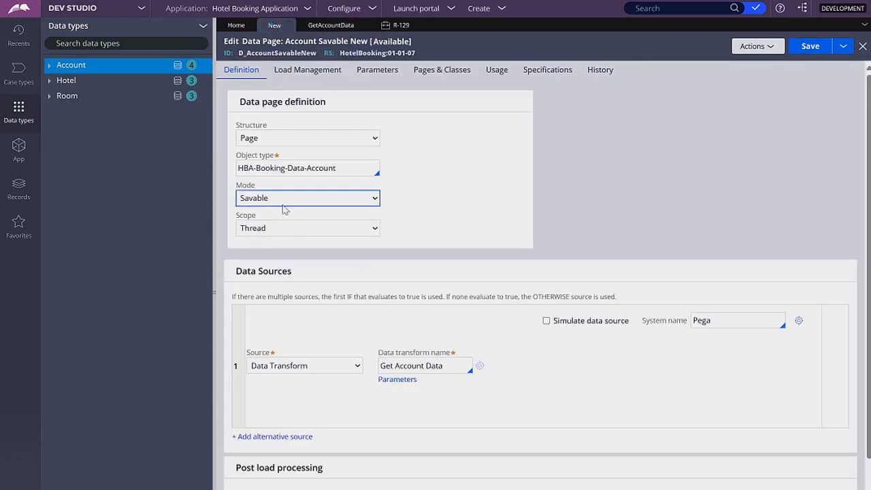
click(450, 365)
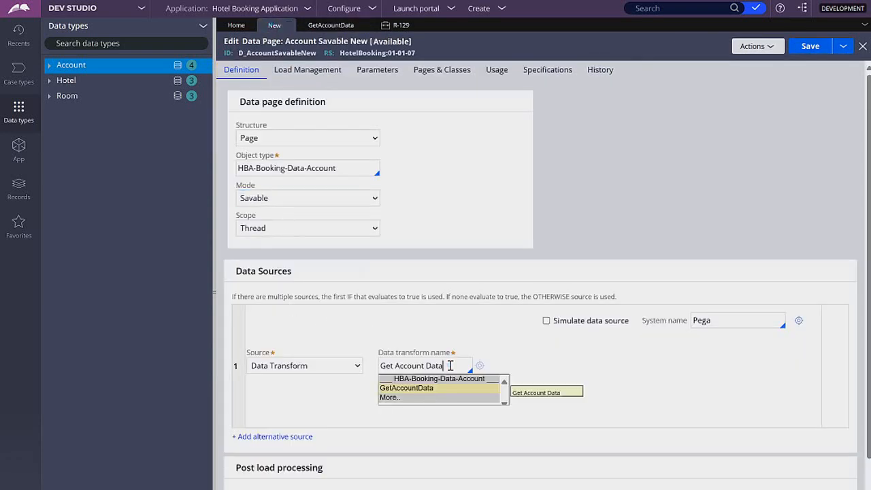
key(Return)
click(810, 46)
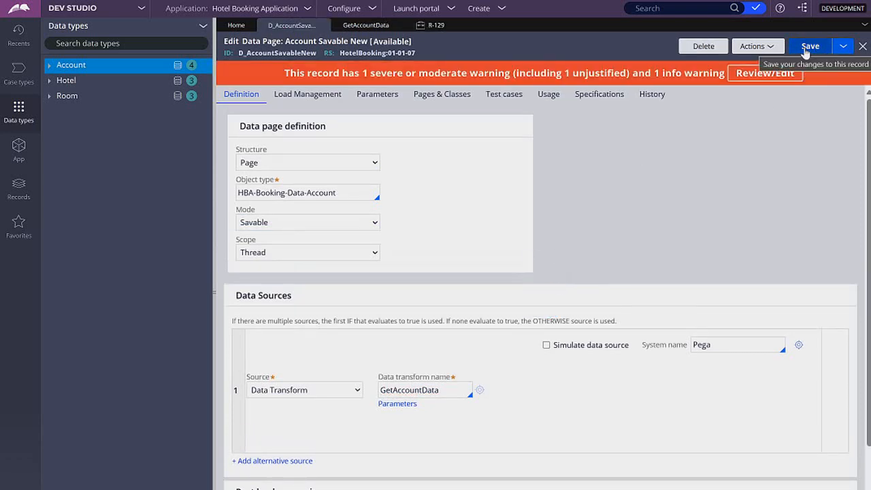
Step: Open the Reservation class's SignUp flow from the App explorer
click(424, 27)
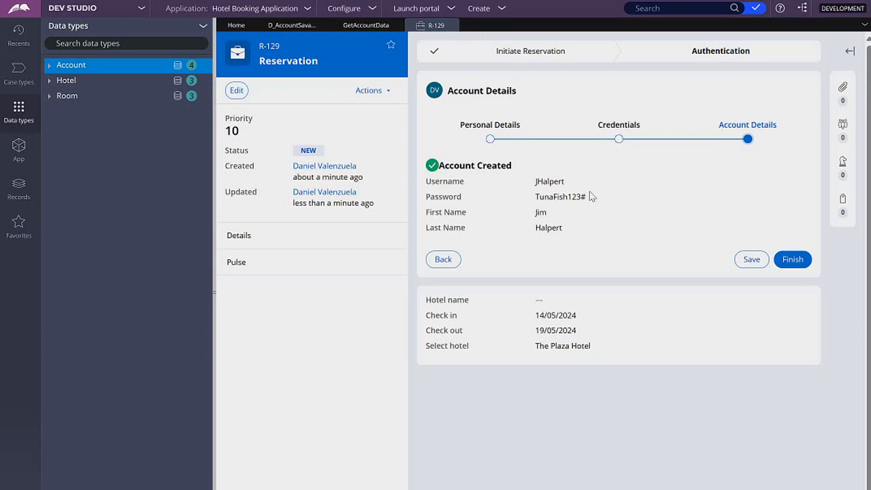
click(21, 151)
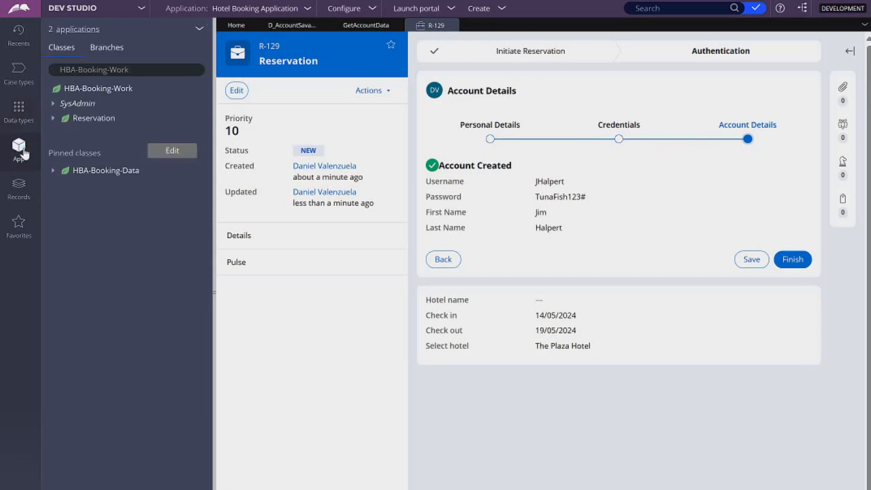
click(52, 119)
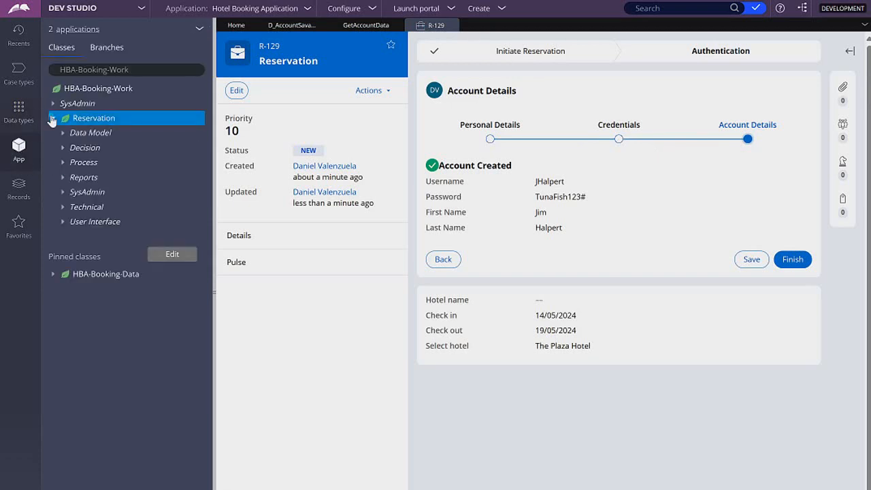
click(63, 162)
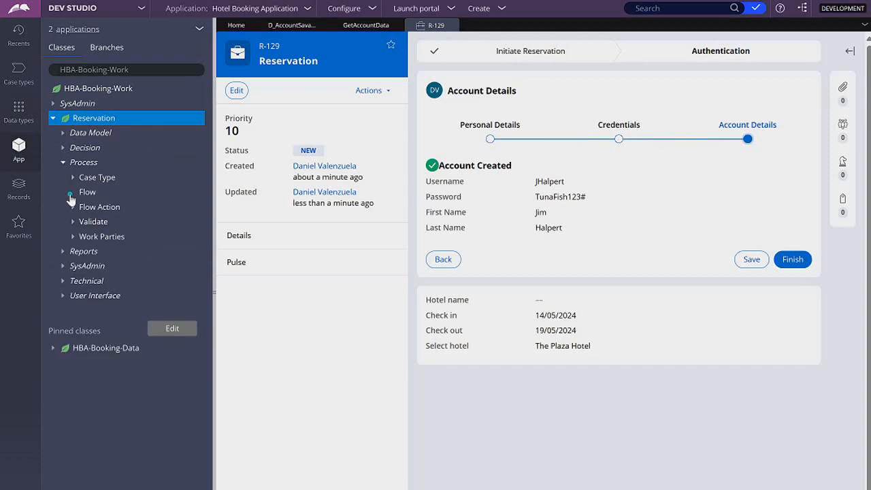
click(72, 192)
click(121, 238)
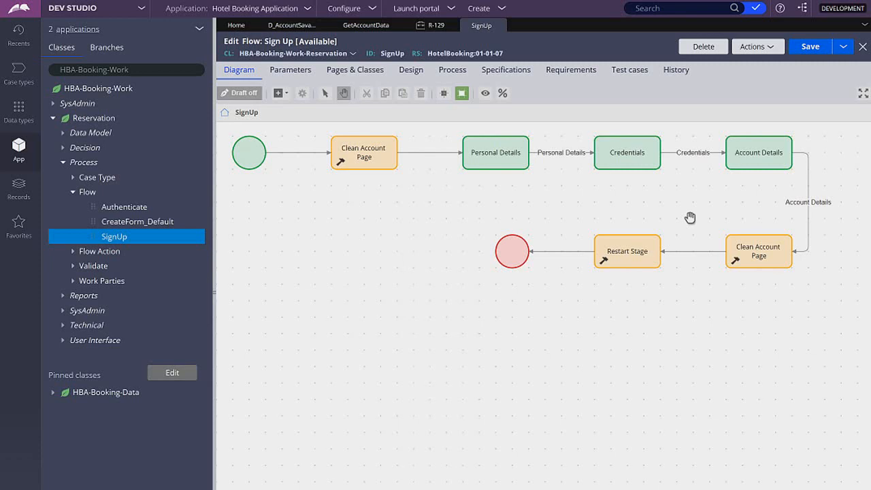
Step: Add a Save data page utility named Save Account Page to the SignUp flow diagram
click(340, 161)
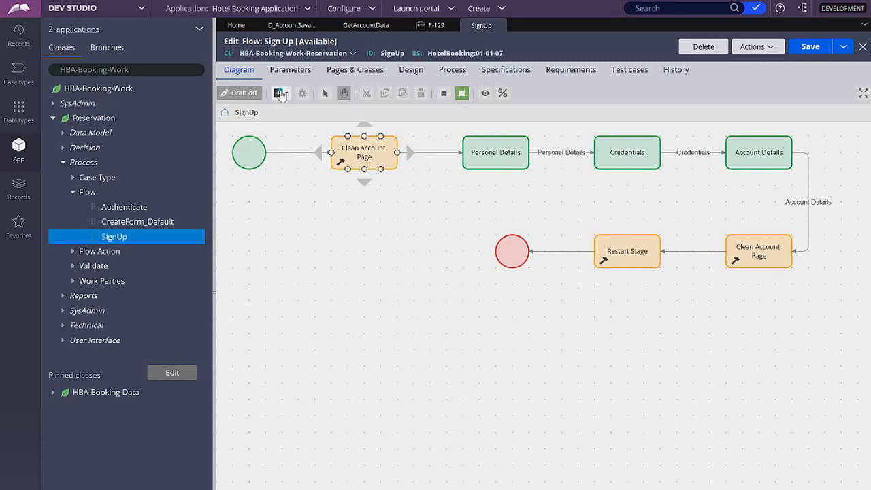
click(279, 93)
mouse_move(341, 240)
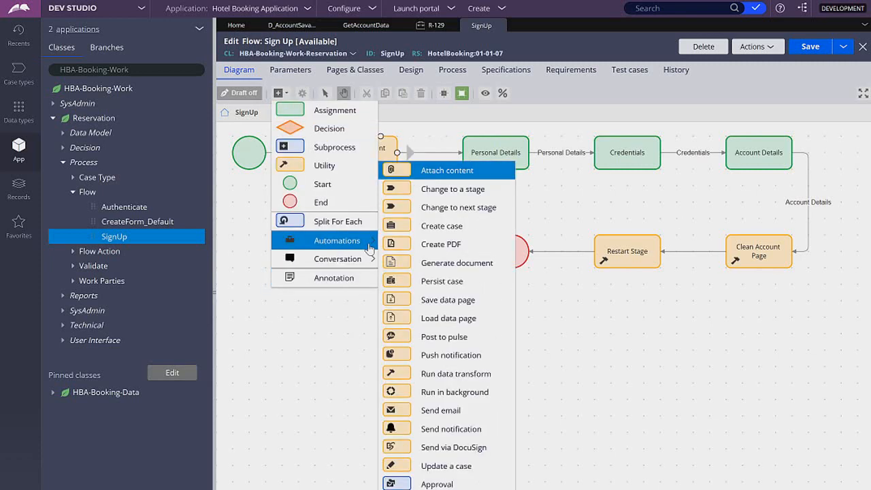
click(488, 300)
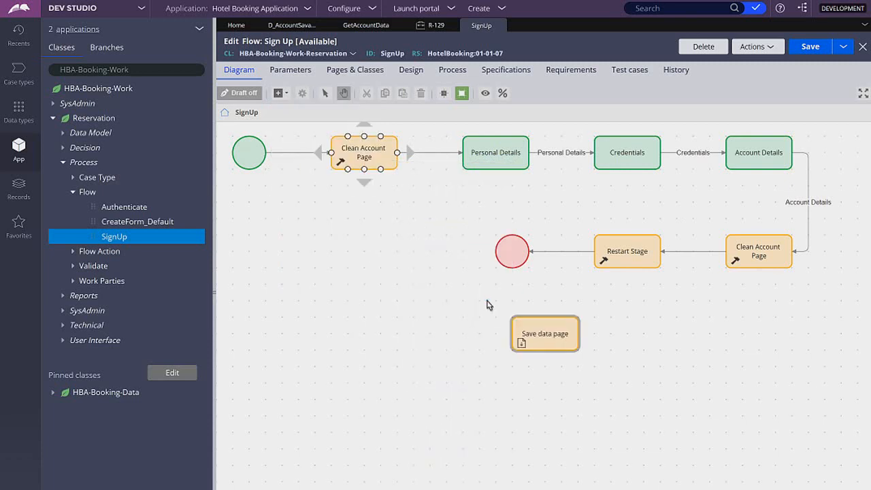
click(550, 333)
text(Save)
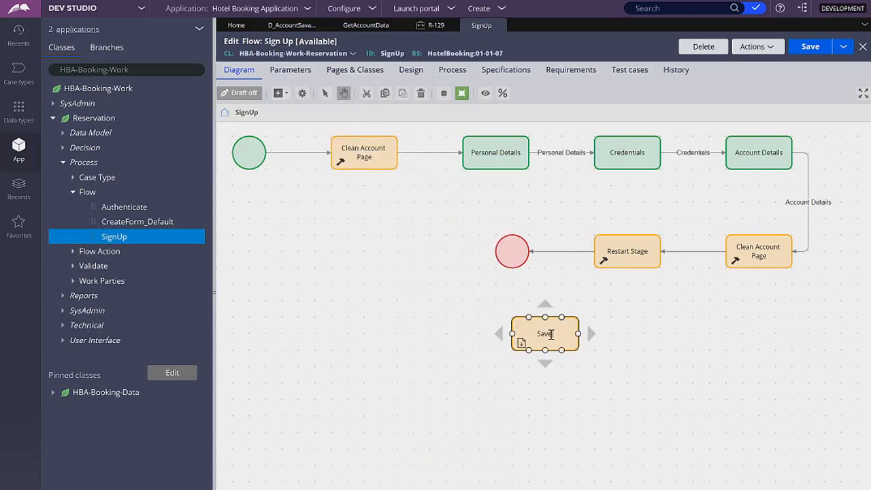
text( Account Page)
Step: Set the Save Account Page utility's data page to D_AccountSavableNew and submit its properties
right_click(551, 331)
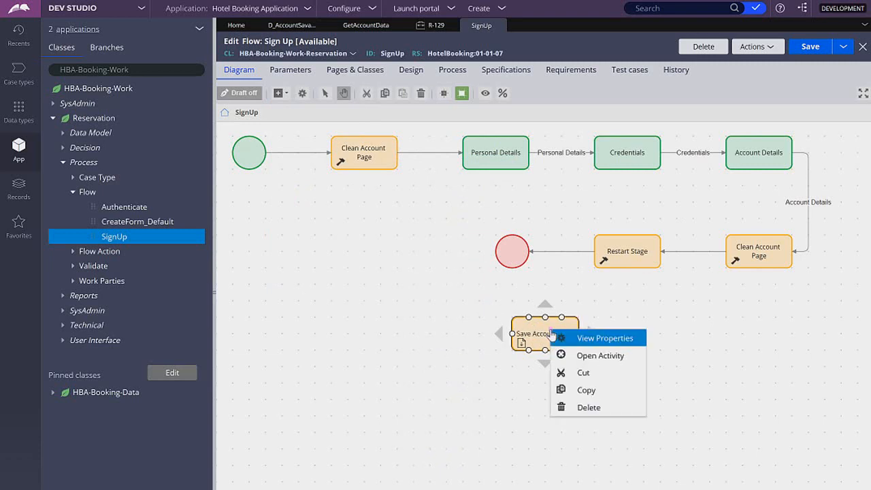
click(634, 339)
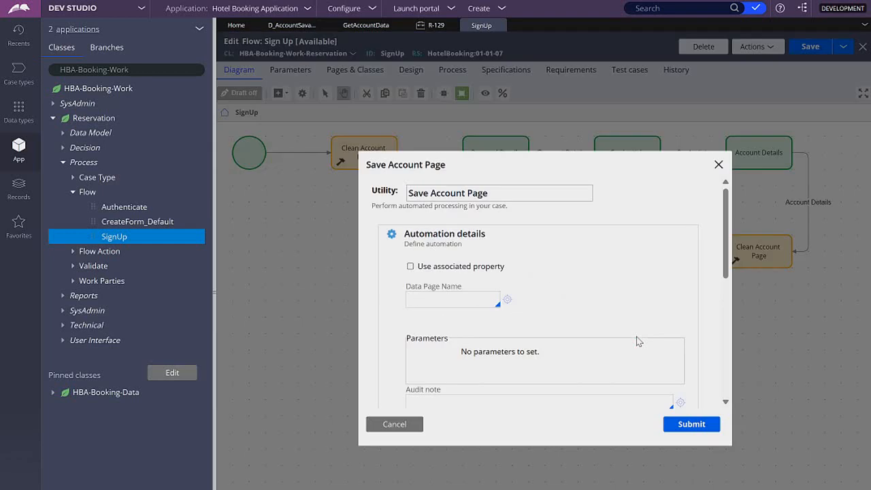
click(449, 301)
text(D_AccountSavableNew)
click(597, 291)
scroll(598, 299, down, 3)
scroll(598, 308, up, 3)
click(693, 423)
Step: Reconnect the flow so Credentials leads to Save Account Page and then Account Details, and save the flow
drag(528, 344, 659, 213)
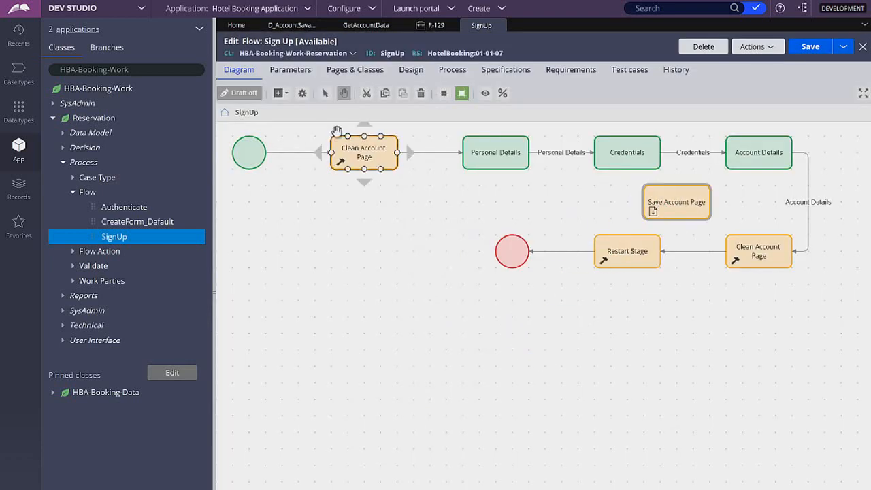
click(763, 243)
drag(763, 243, 631, 244)
click(755, 153)
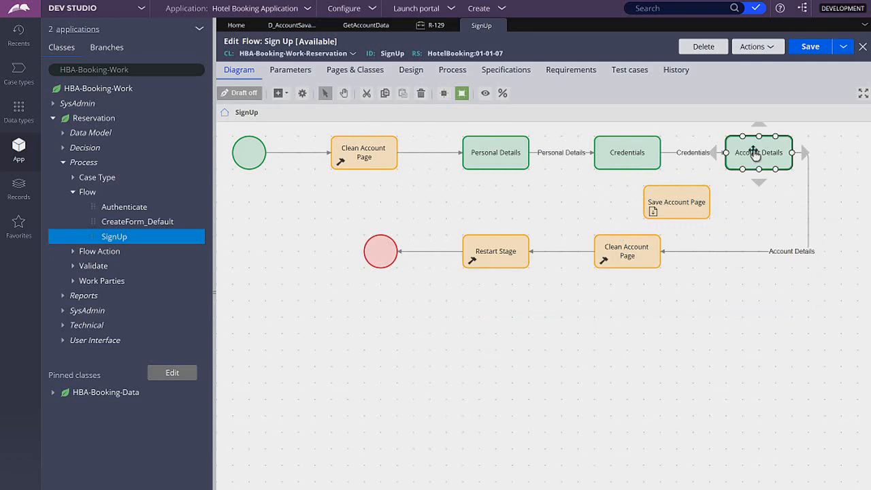
drag(708, 154, 644, 202)
click(798, 153)
drag(791, 154, 759, 190)
drag(763, 222, 766, 256)
drag(694, 205, 792, 252)
click(809, 46)
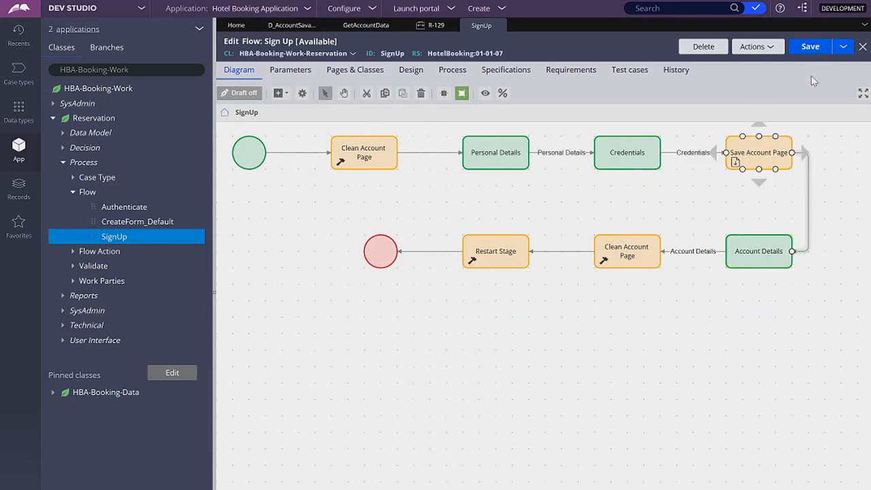
Step: Go back to the Credentials step in case R-129 and open the Account data type's records
click(430, 26)
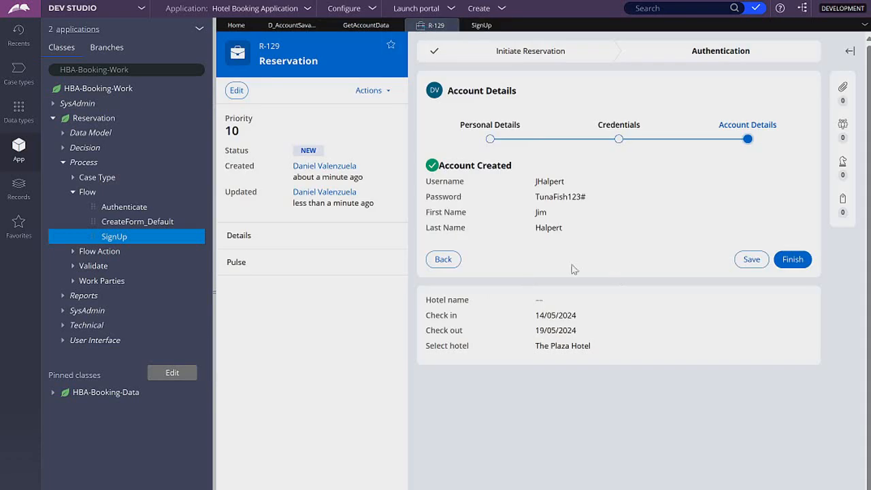
click(446, 264)
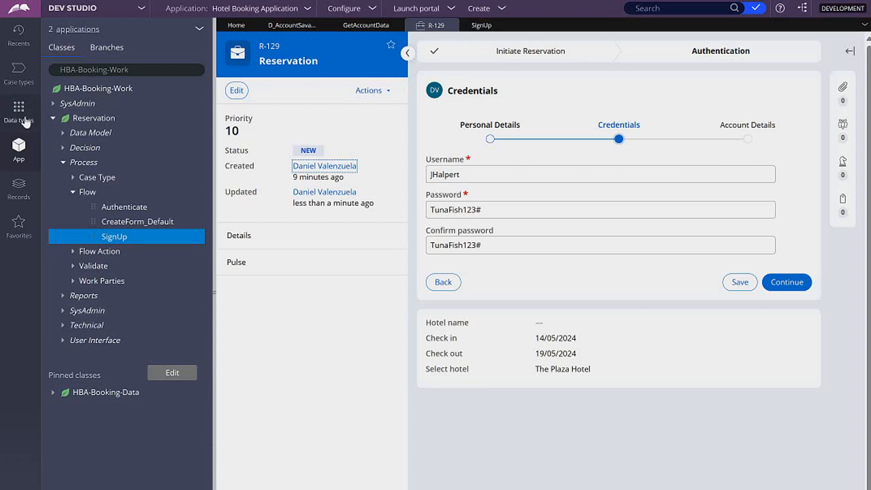
click(26, 119)
drag(119, 165, 169, 83)
click(154, 140)
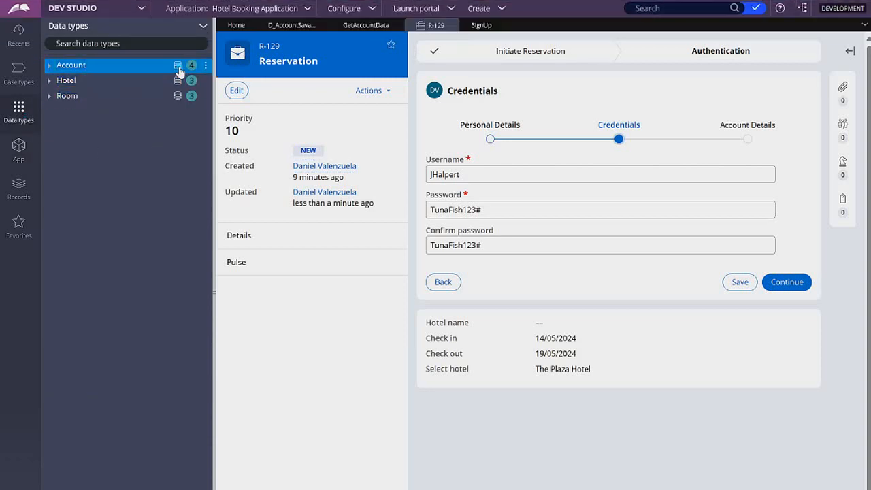
click(178, 66)
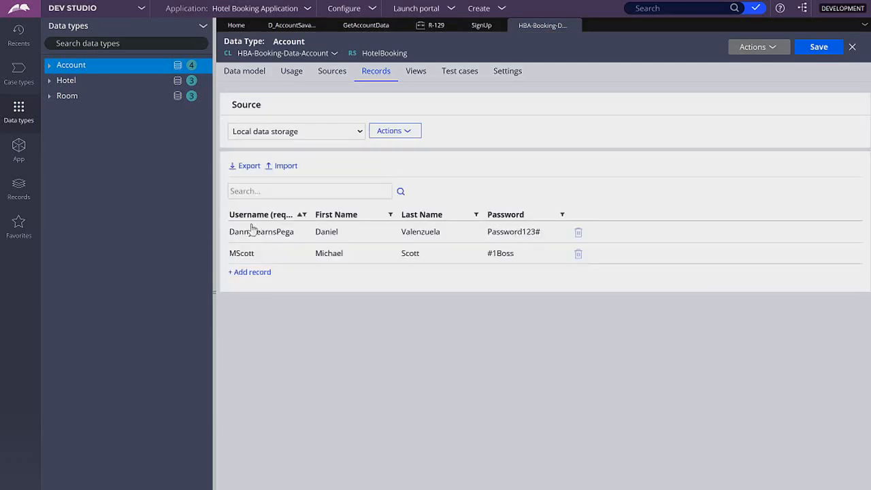
Step: Continue case R-129 to Account Details and refresh the Account data type's records
click(434, 25)
click(784, 281)
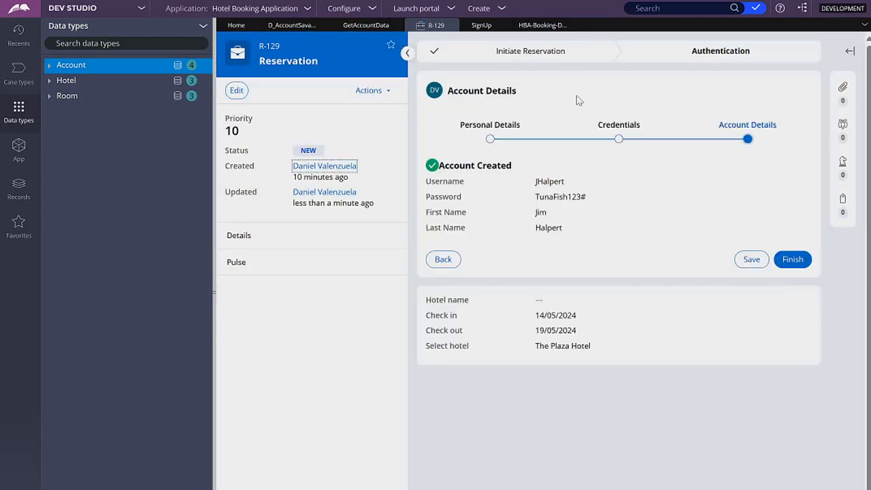
click(531, 27)
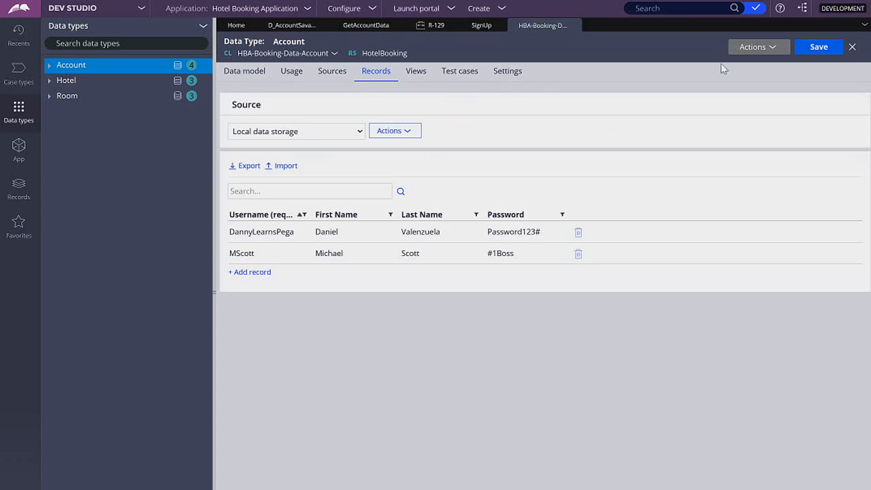
click(755, 47)
click(755, 62)
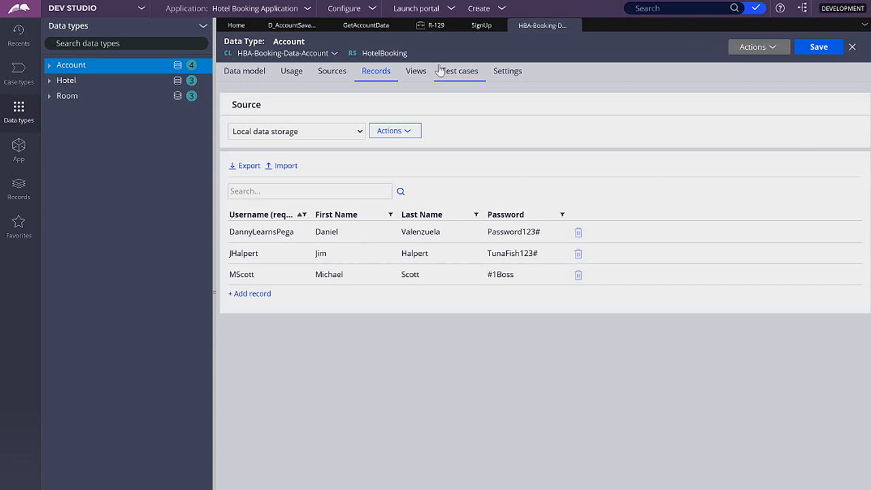
Step: Finish the sign-up in case R-129 and enter the new account's username on the Log In step
click(433, 27)
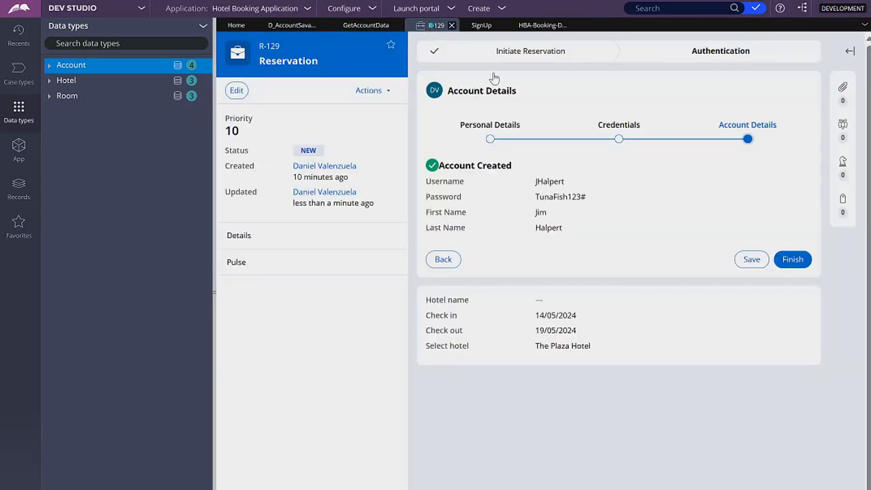
click(796, 261)
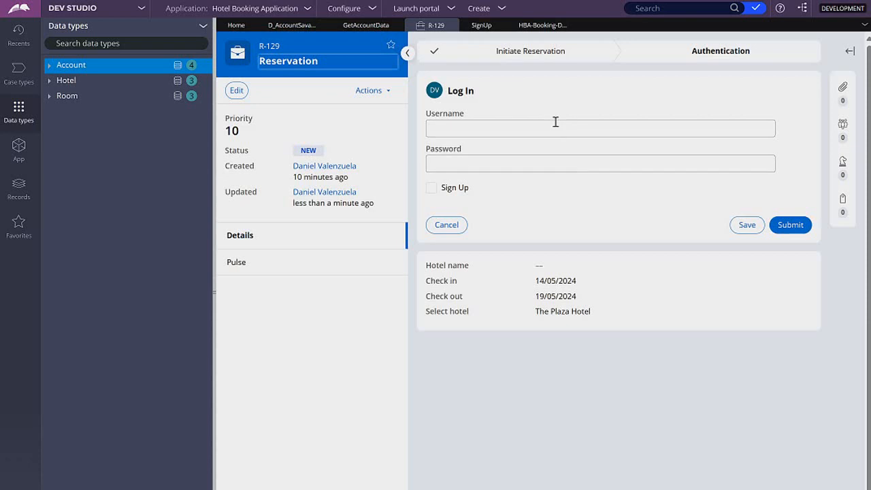
click(556, 122)
text(Jhalpert)
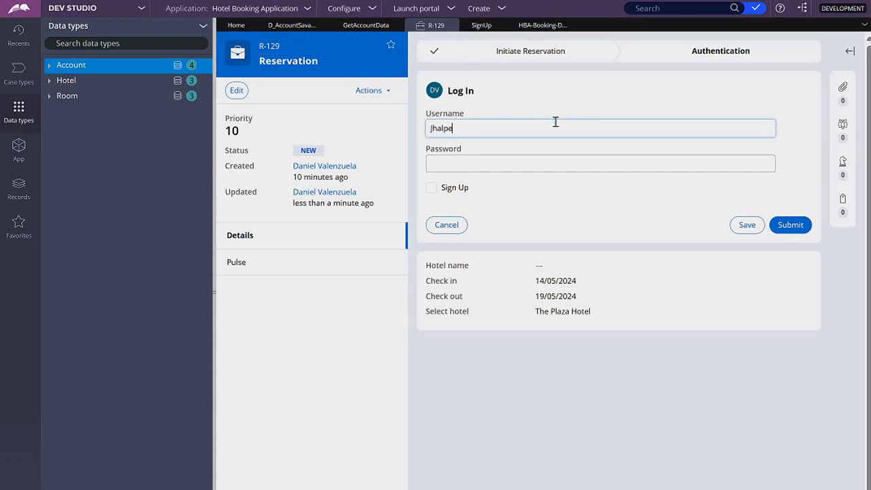
key(Left)
key(Left)
key(BackSpace)
key(BackSpace)
text(JH)
Step: Enter the new account's password and submit the login
click(532, 165)
key(ctrl+v)
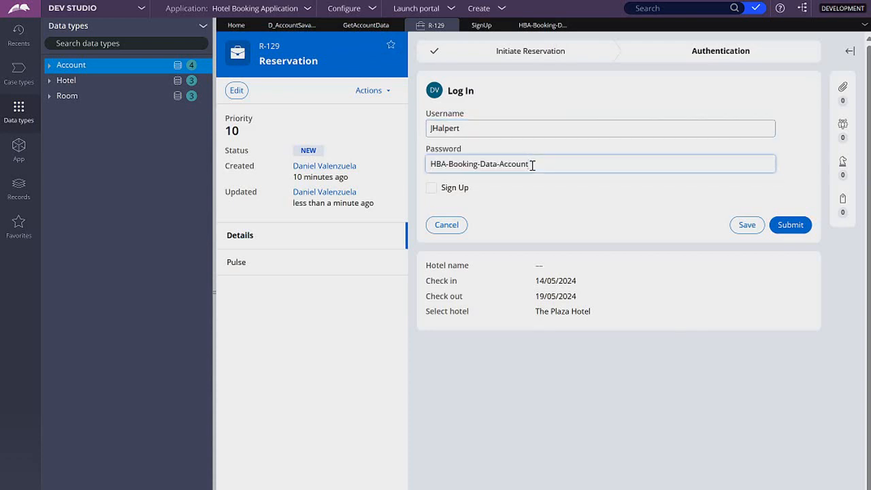
key(ctrl+a)
text(T)
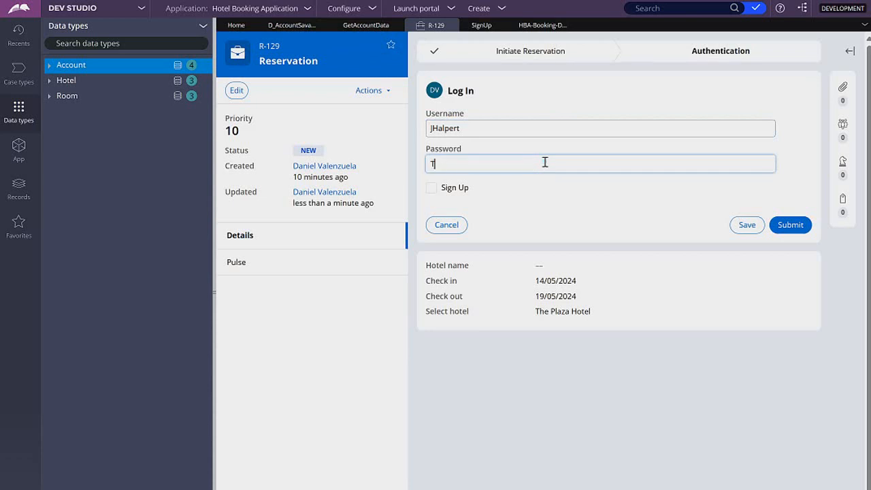
text(unaFish123#)
click(597, 228)
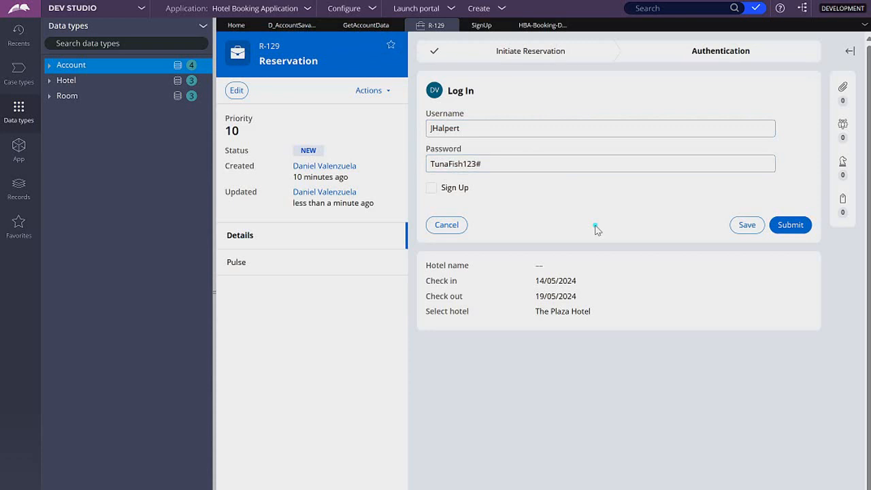
click(784, 225)
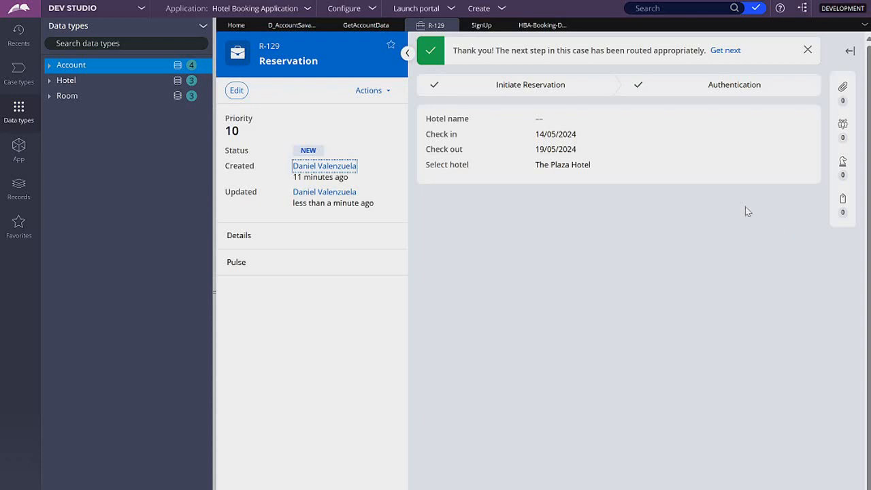
Step: Start a new Reservation case and choose Sign Up on its Log In step
click(499, 18)
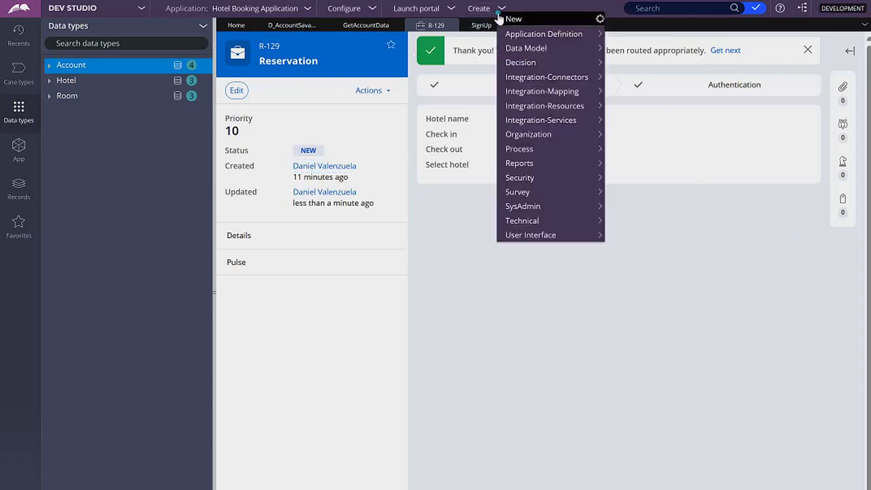
click(626, 24)
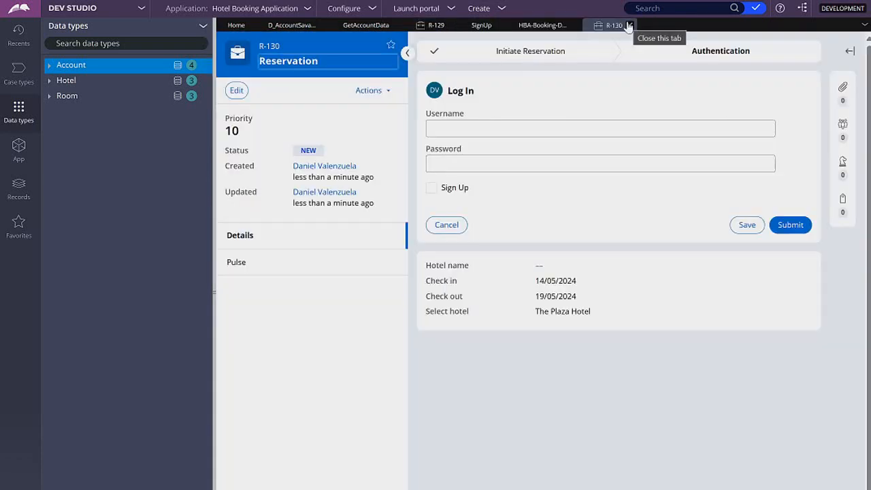
click(431, 188)
click(801, 229)
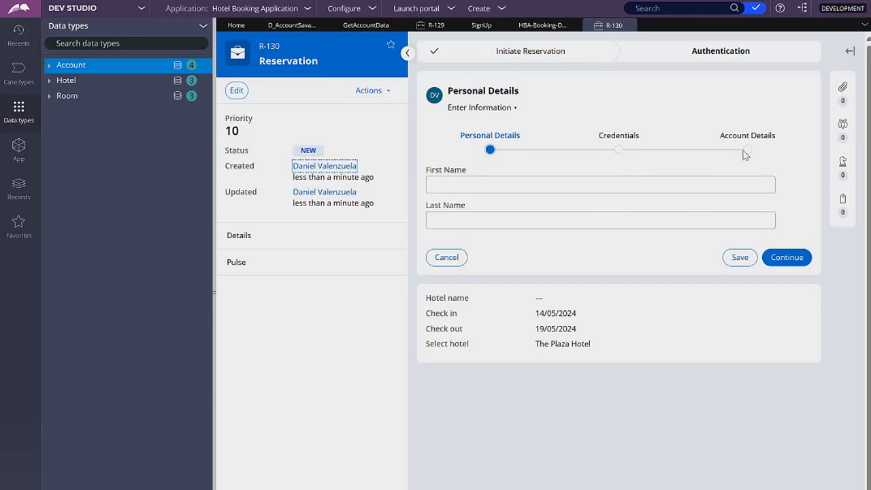
Step: Fill in the new user's first and last name on Personal Details and continue
click(666, 184)
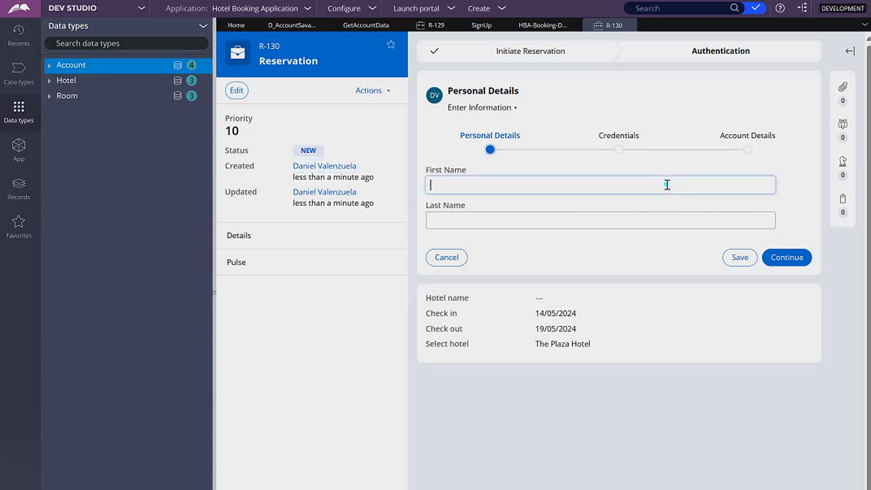
text(AMartin)
key(Tab)
double_click(667, 185)
text(Pam)
key(Tab)
text(Beesly)
click(804, 263)
Step: Enter a username, password and matching password confirmation on Credentials and continue
click(646, 174)
text(PBeesly)
key(Tab)
text(Phillip123#)
key(ctrl+a)
key(ctrl+c)
key(Tab)
key(ctrl+v)
click(793, 281)
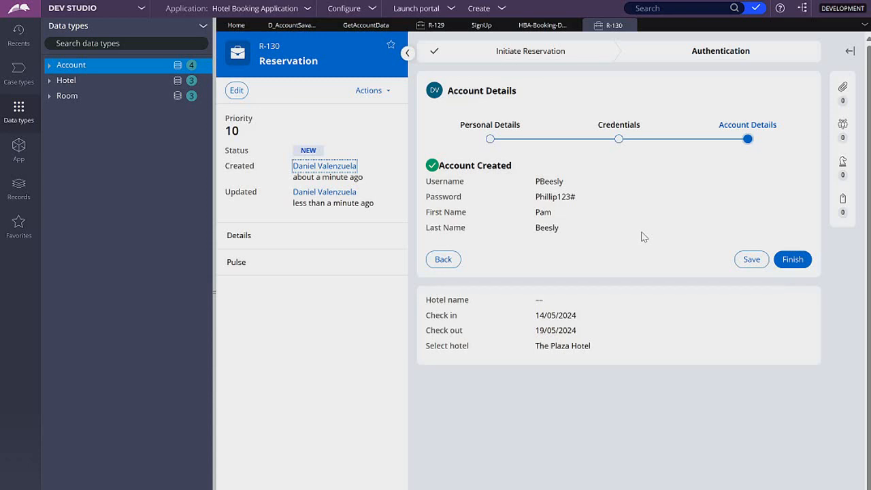
Step: Revisit the Credentials and Account Details steps through the step navigation
click(619, 139)
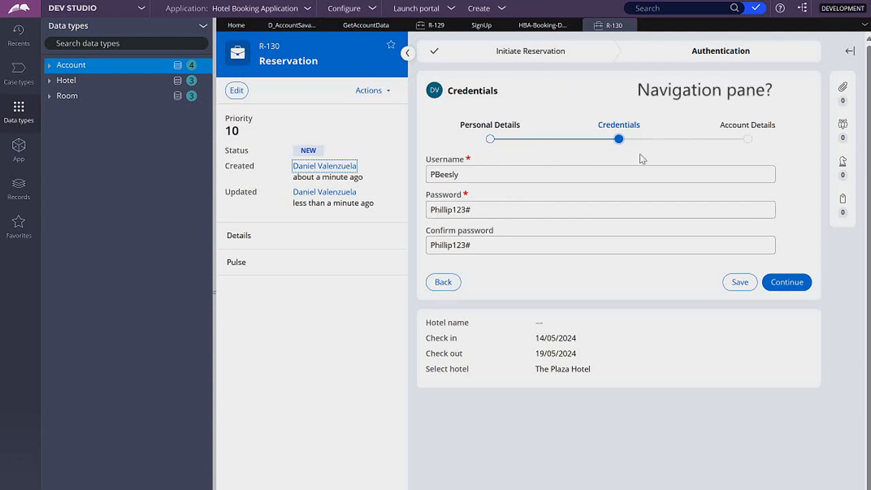
click(747, 136)
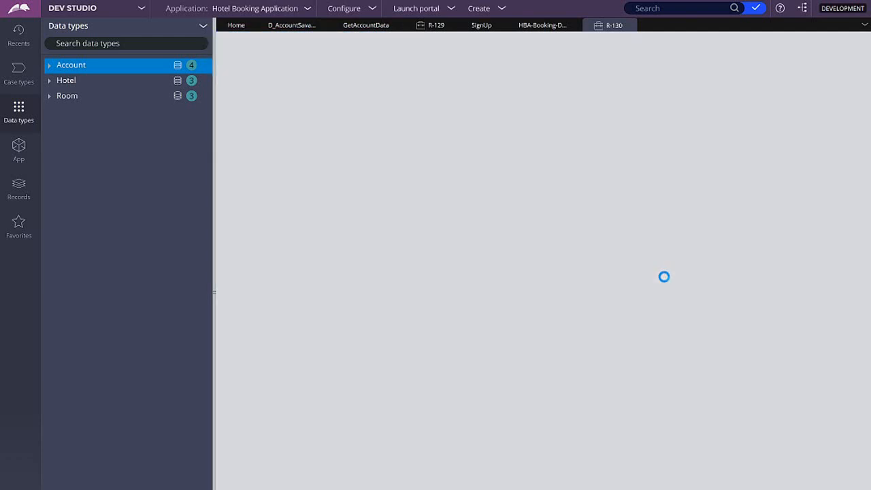